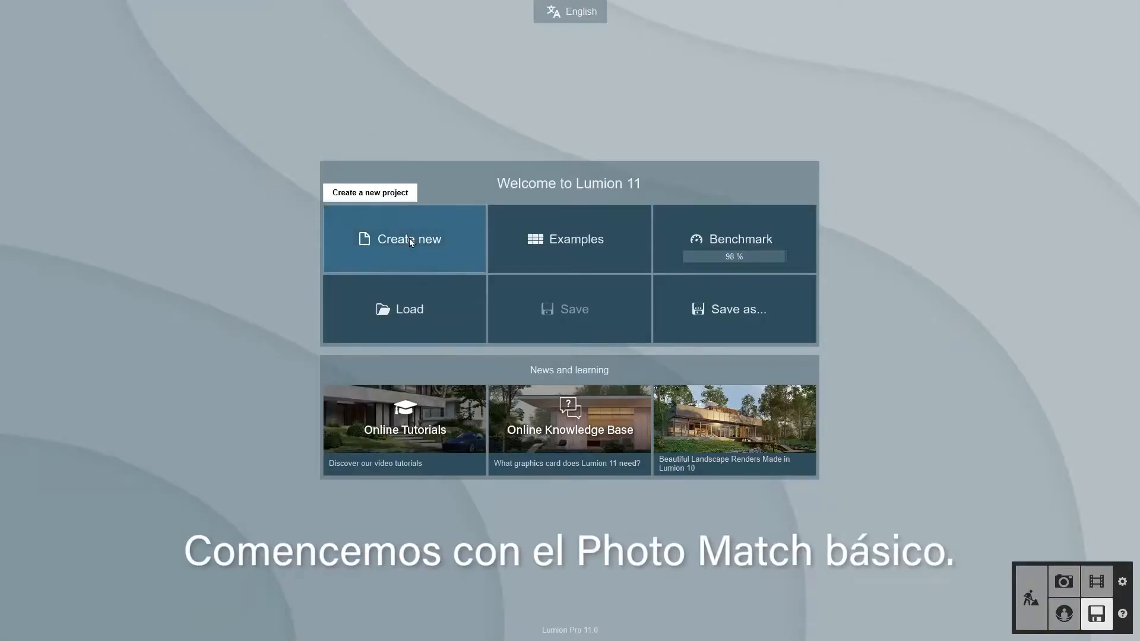
- Create a new project and place the villa from the imported models library in the empty scene
left_click(409, 237)
left_click(416, 228)
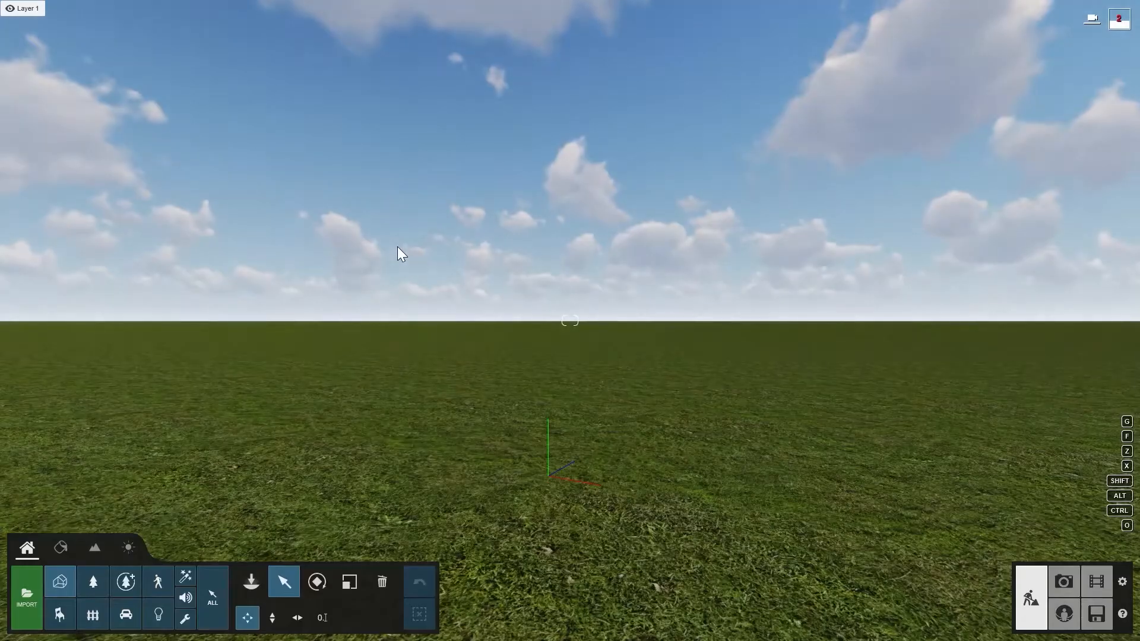
left_click(253, 583)
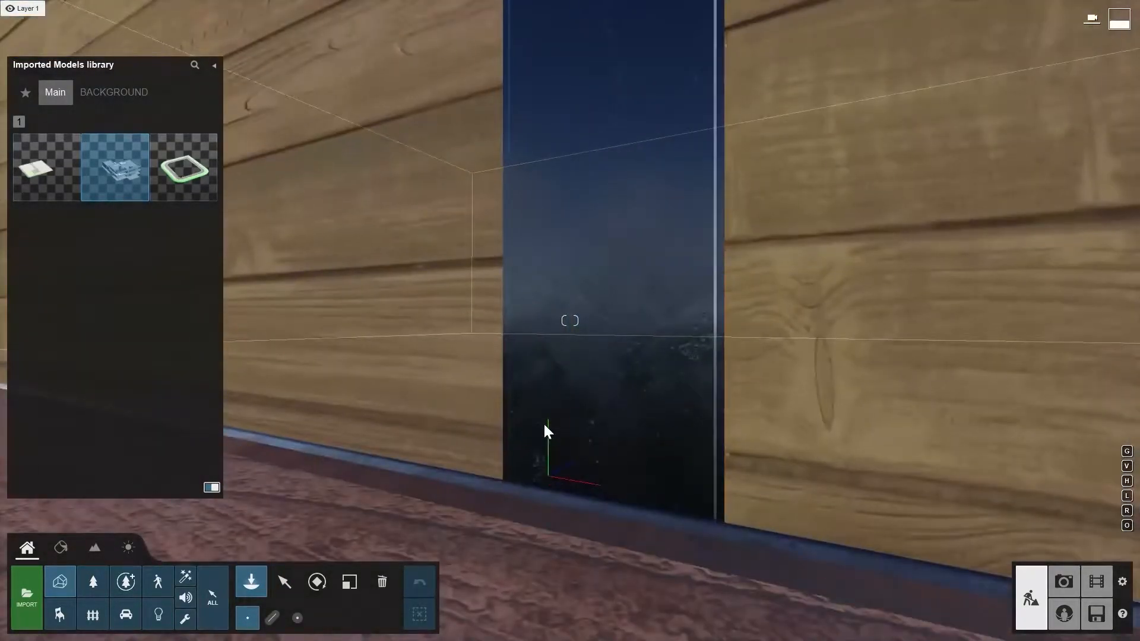
left_click(544, 424)
left_click(290, 583)
right_click_drag(332, 443, 344, 473)
key("s")
key("s")
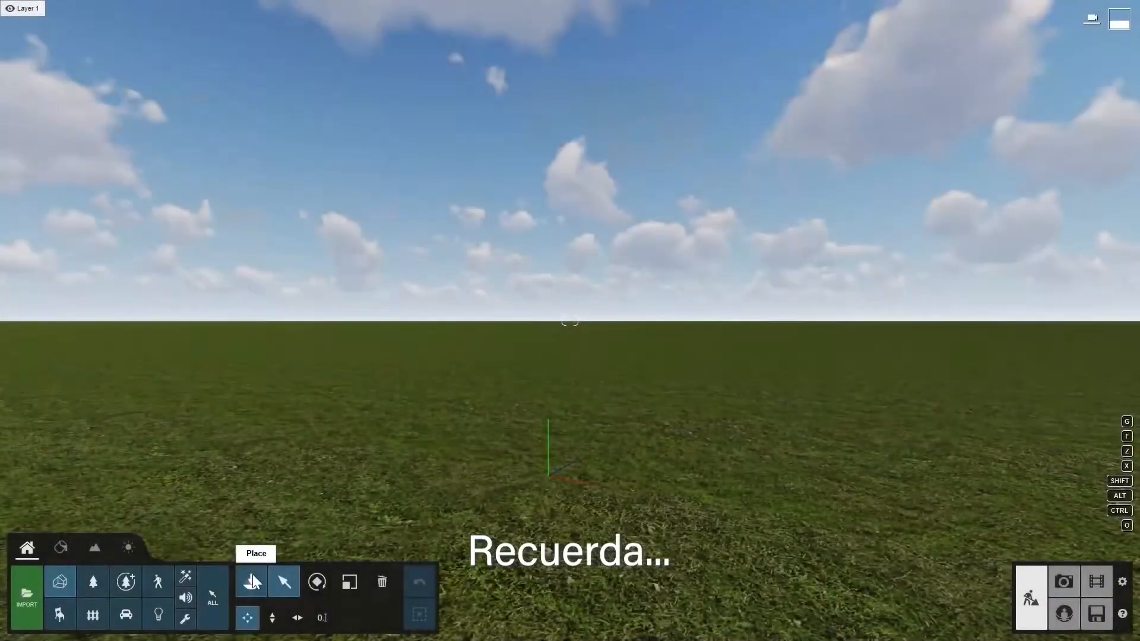
- Load the Residential home example project to make its villa available in the imported models library
left_click(252, 581)
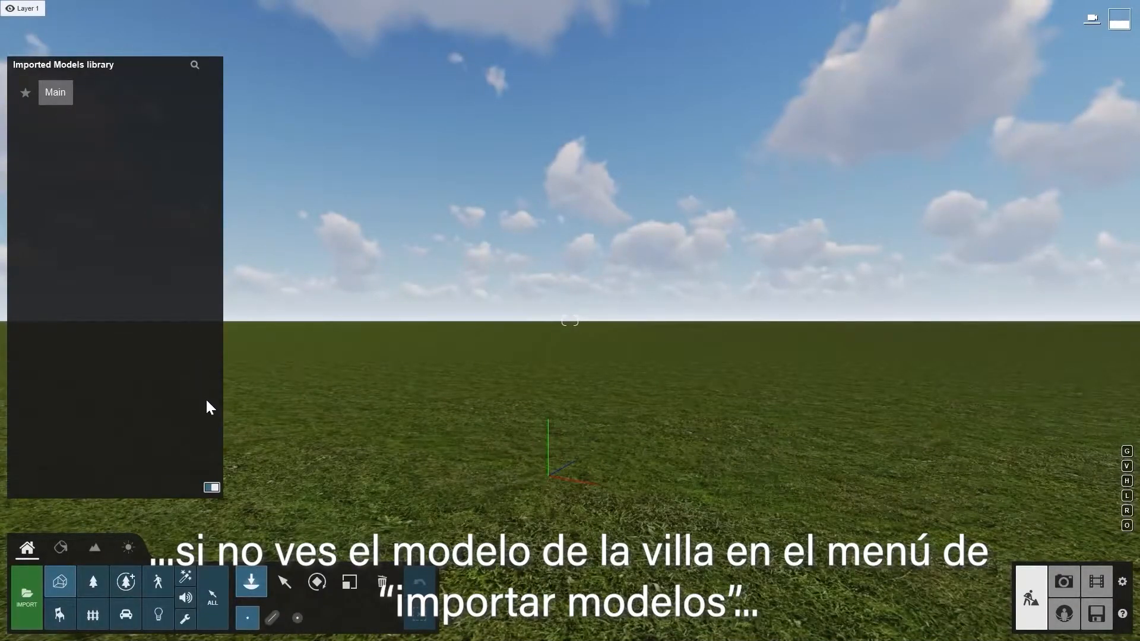
left_click(1096, 614)
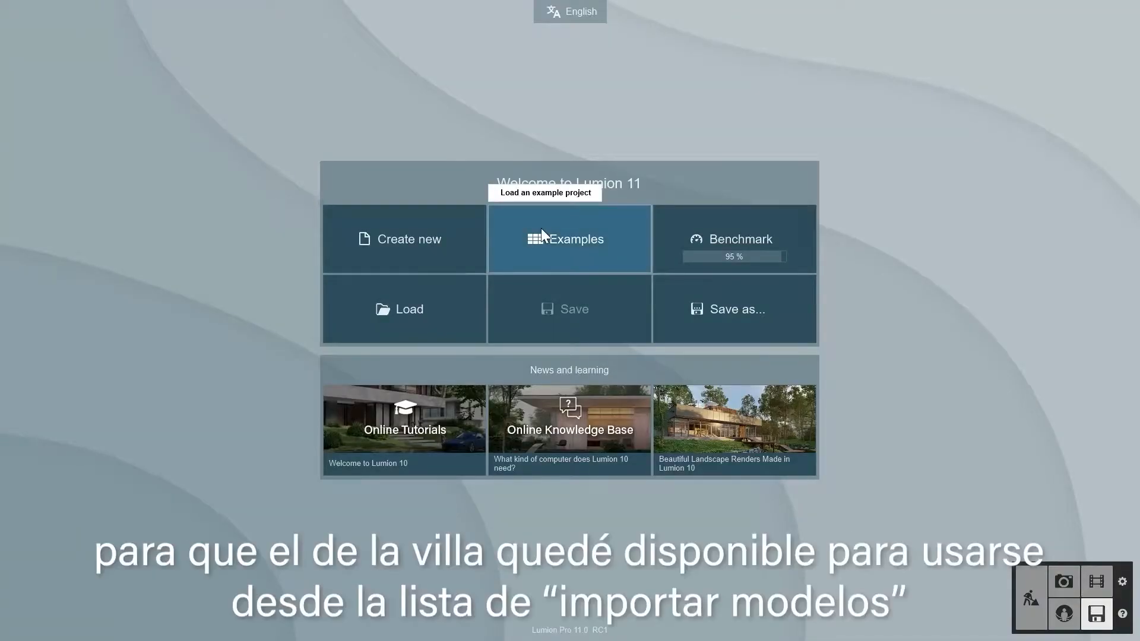
left_click(541, 232)
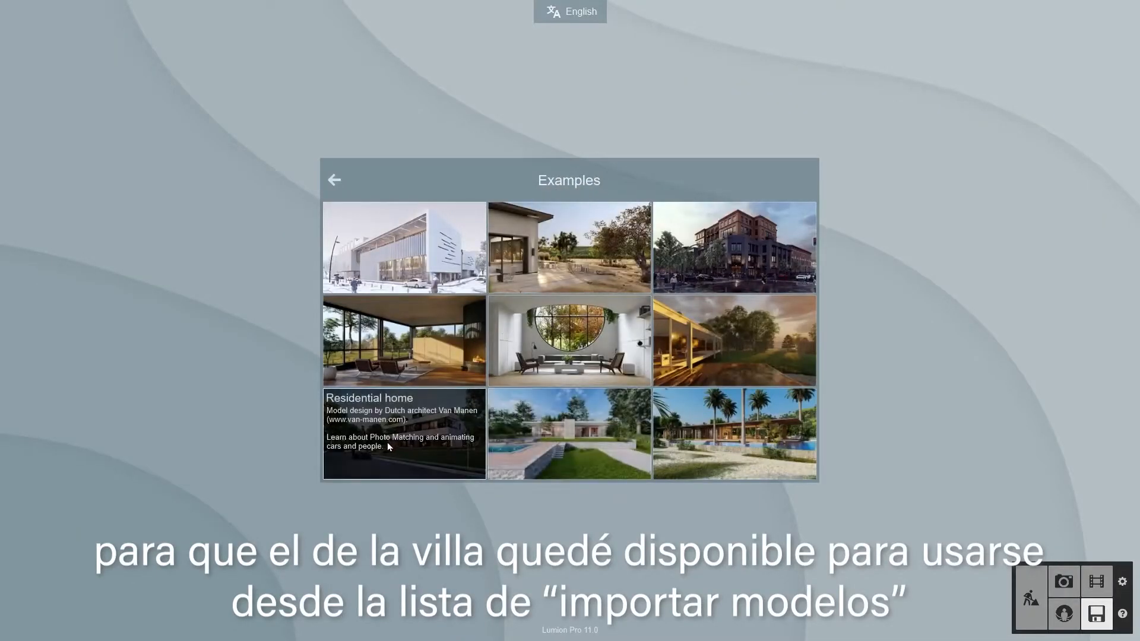
left_click(424, 437)
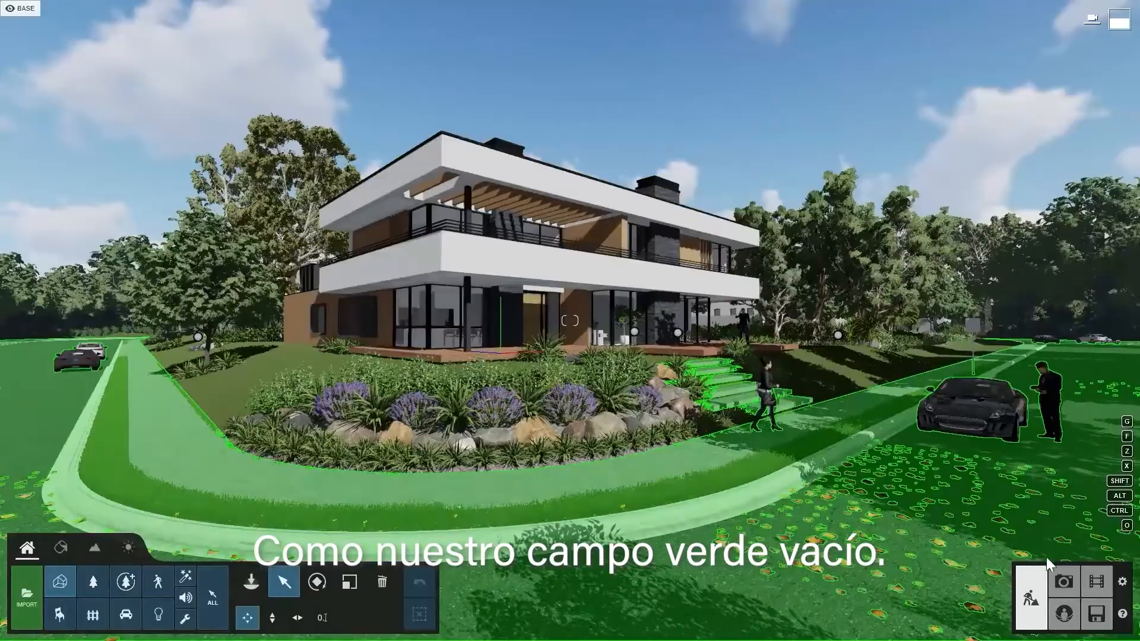
- Turn on OpenStreetMap for the scene containing the villa and dismiss the beta notice
left_click(1063, 582)
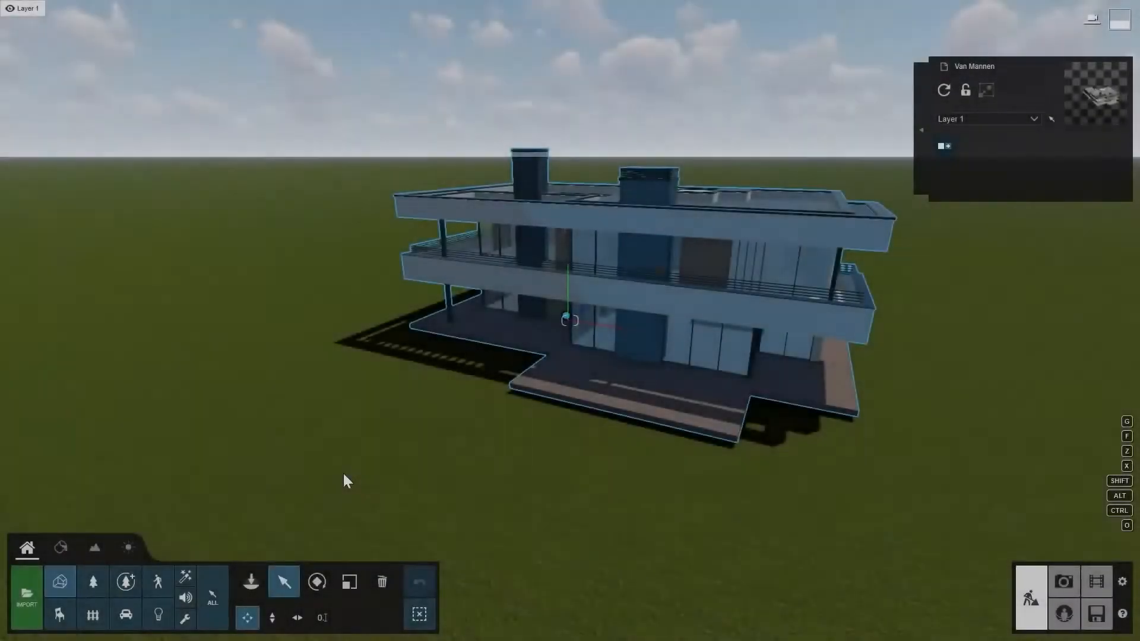
right_click_drag(344, 472, 346, 479)
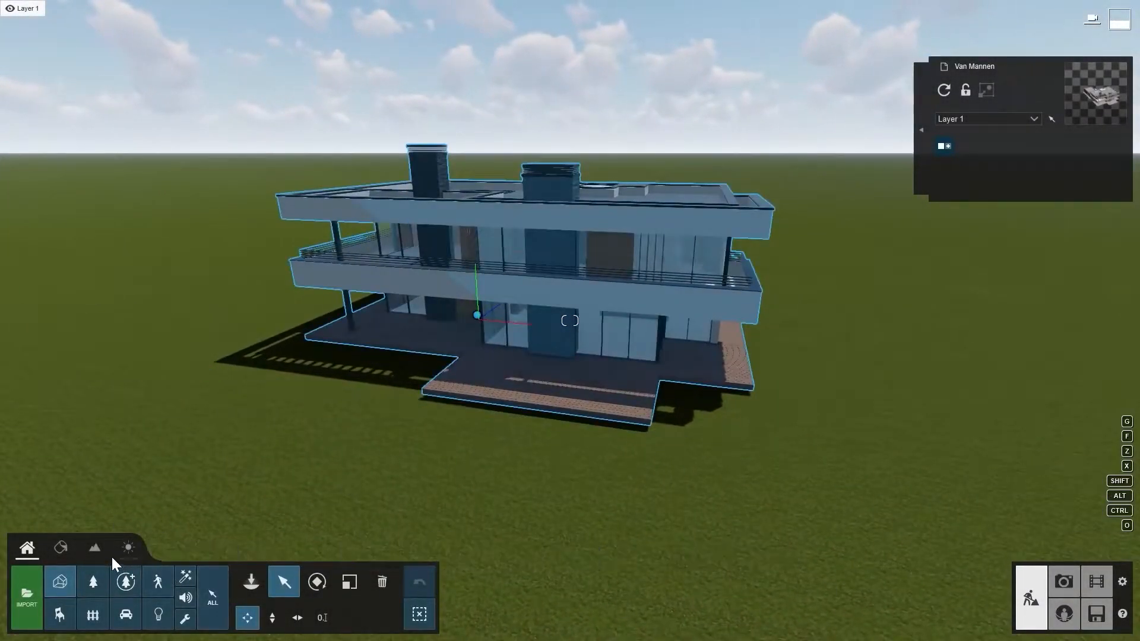
left_click(95, 548)
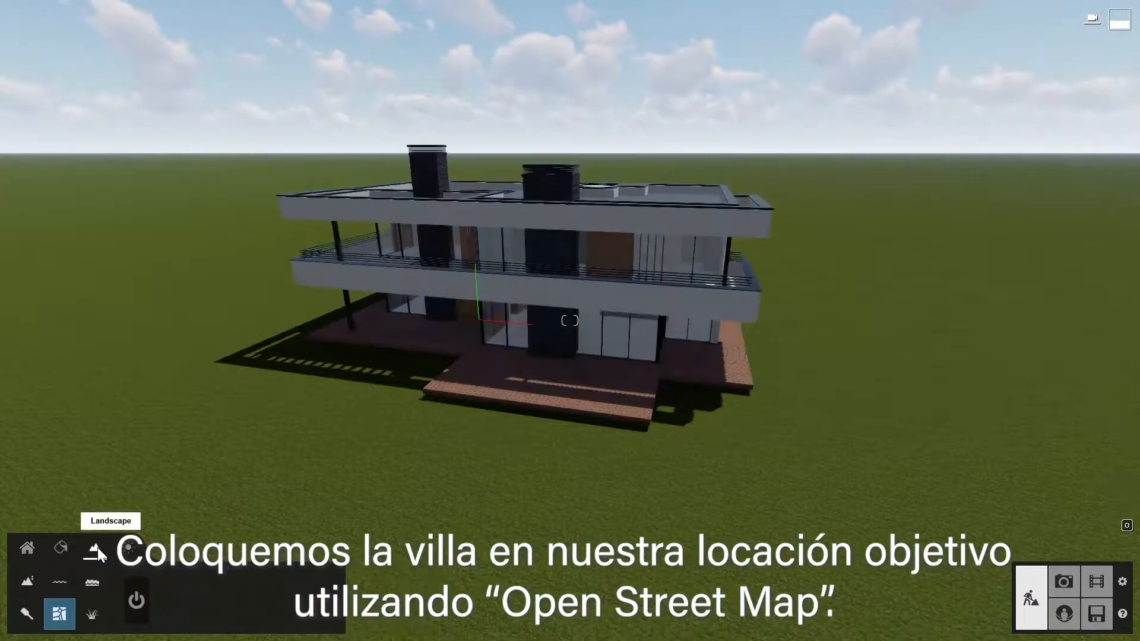
left_click(137, 600)
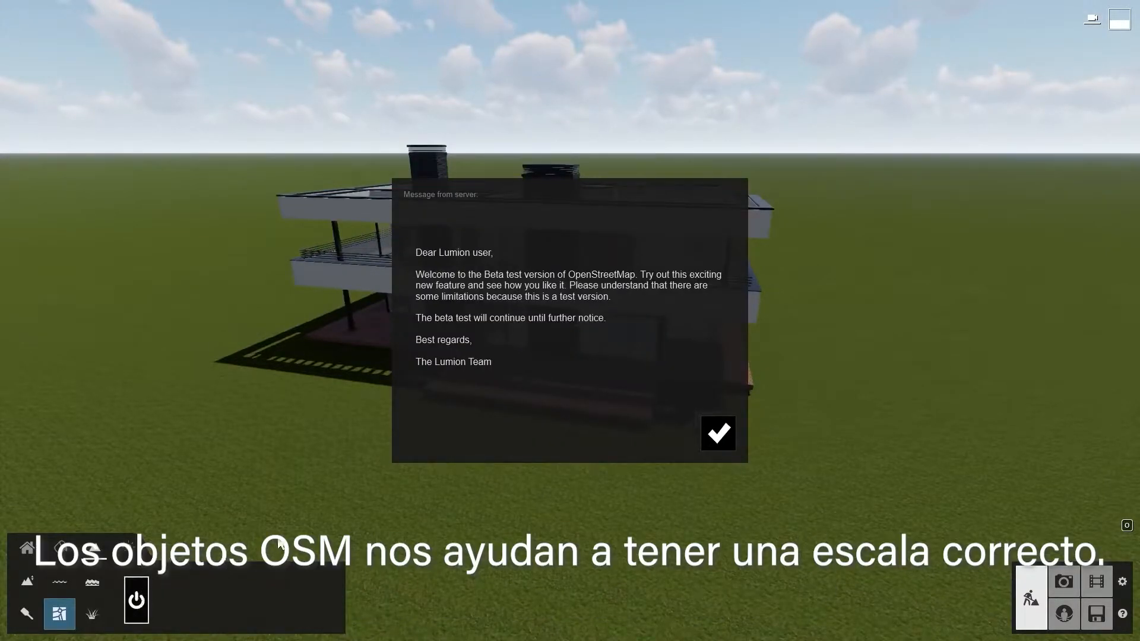
left_click(717, 434)
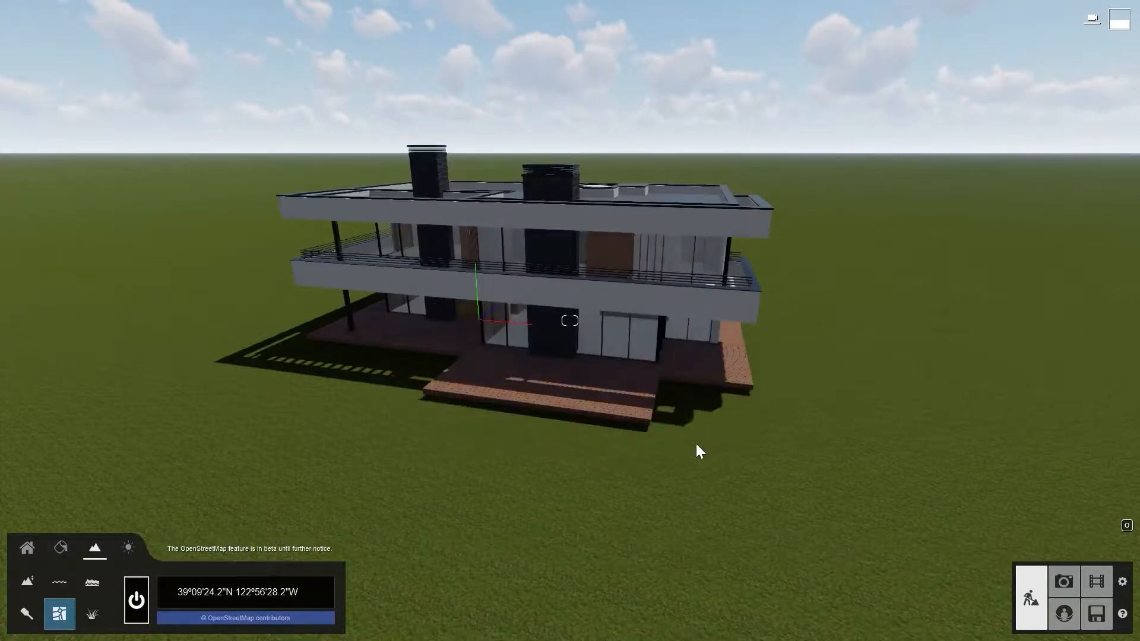
- Set the OpenStreetMap location by searching for the target street address in the Netherlands and choosing the matching result
left_click(300, 589)
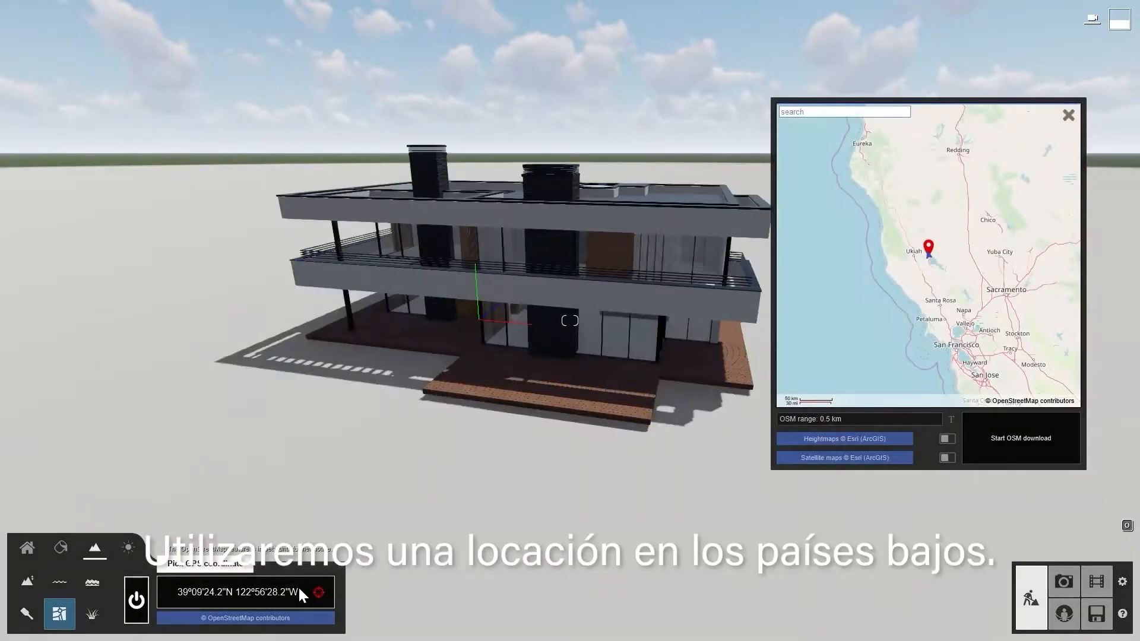
left_click(843, 112)
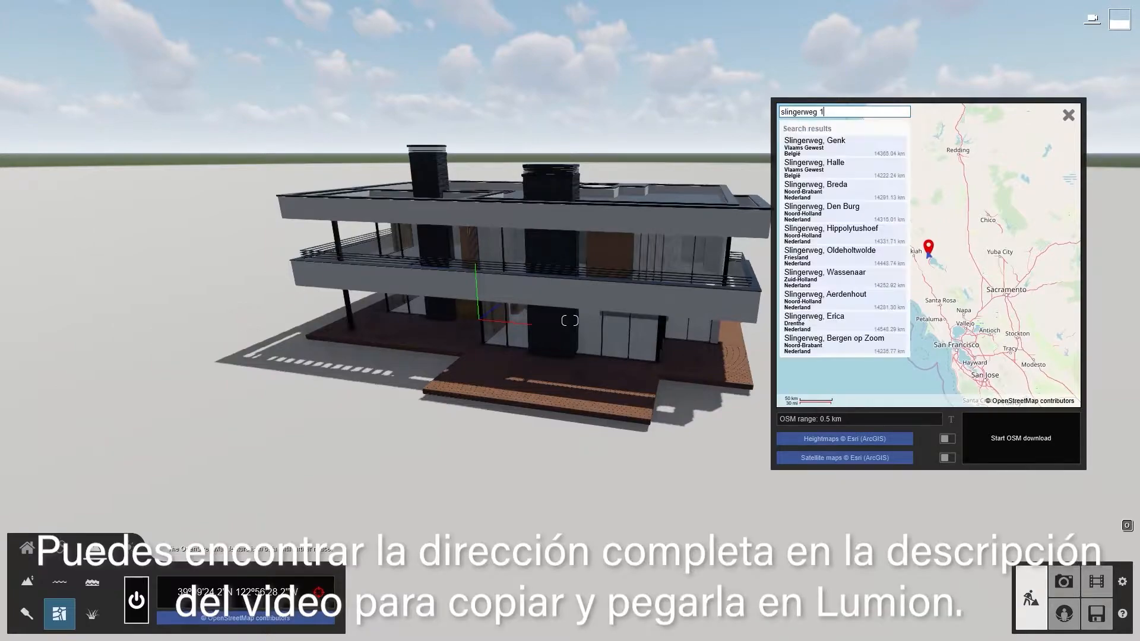
left_click(796, 148)
- Enable heightmaps and satellite maps and download the OpenStreetMap data for the chosen location
left_click(948, 439)
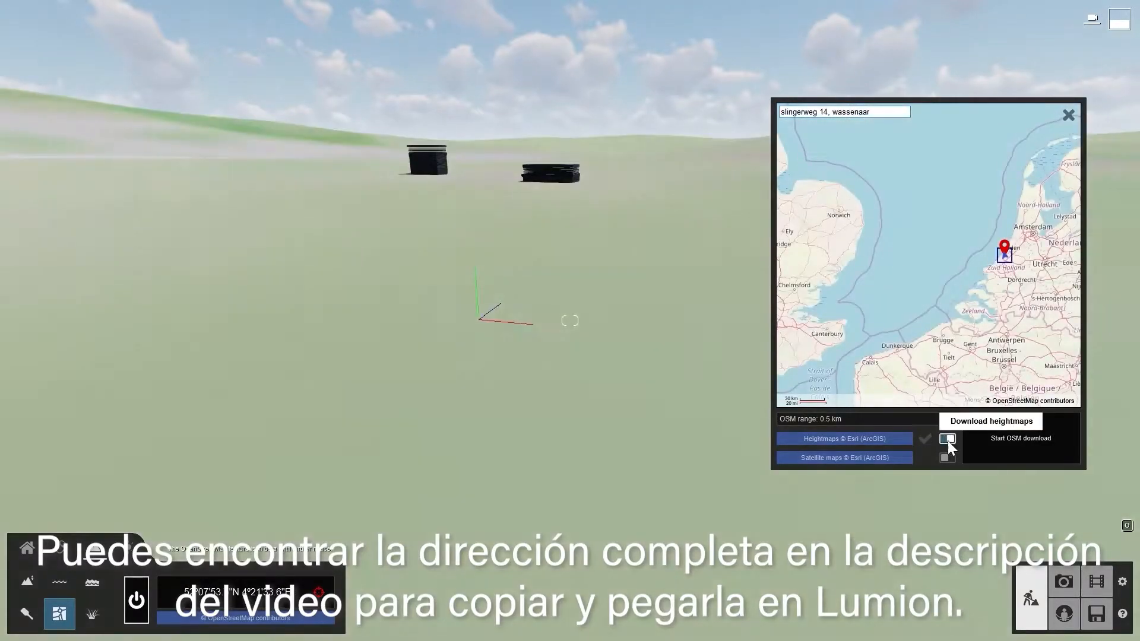
left_click(947, 457)
left_click(1002, 436)
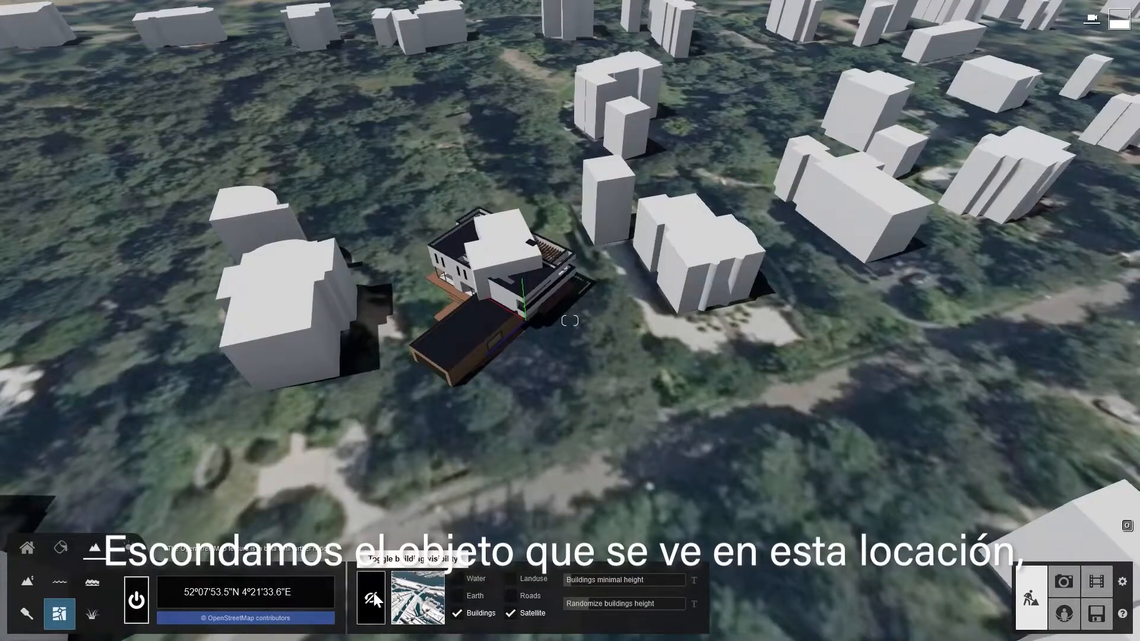
- Hide the OpenStreetMap building that overlaps the villa
left_click(372, 593)
left_click(508, 262)
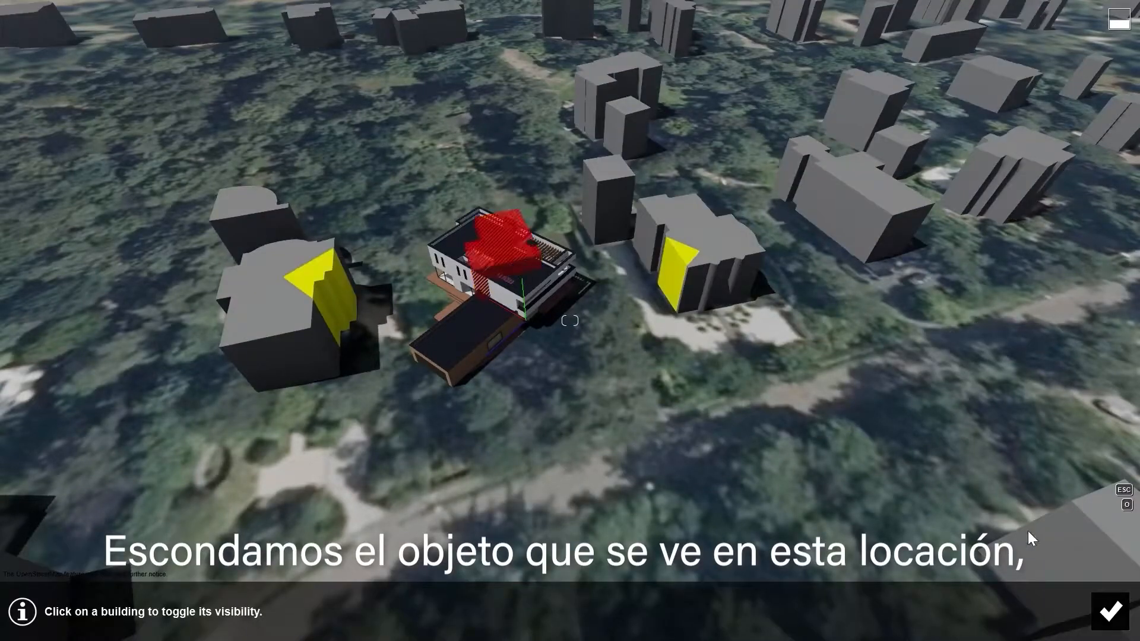
left_click(1113, 624)
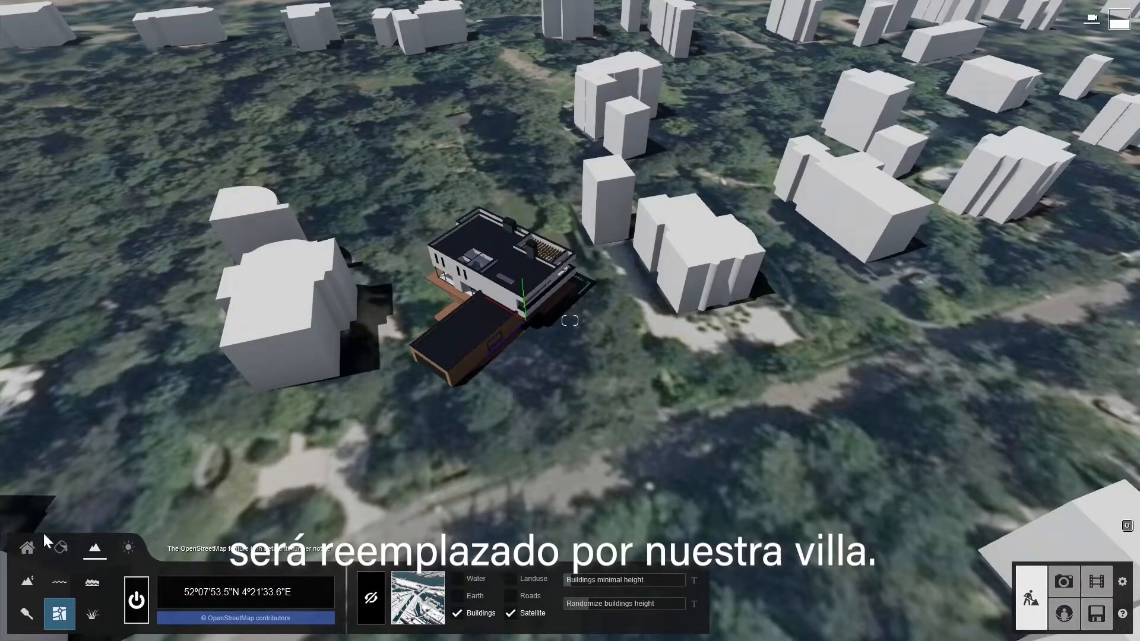
- Rotate the villa so that it fits the orientation of its plot on the satellite map
left_click(322, 583)
left_click_drag(522, 291, 531, 314)
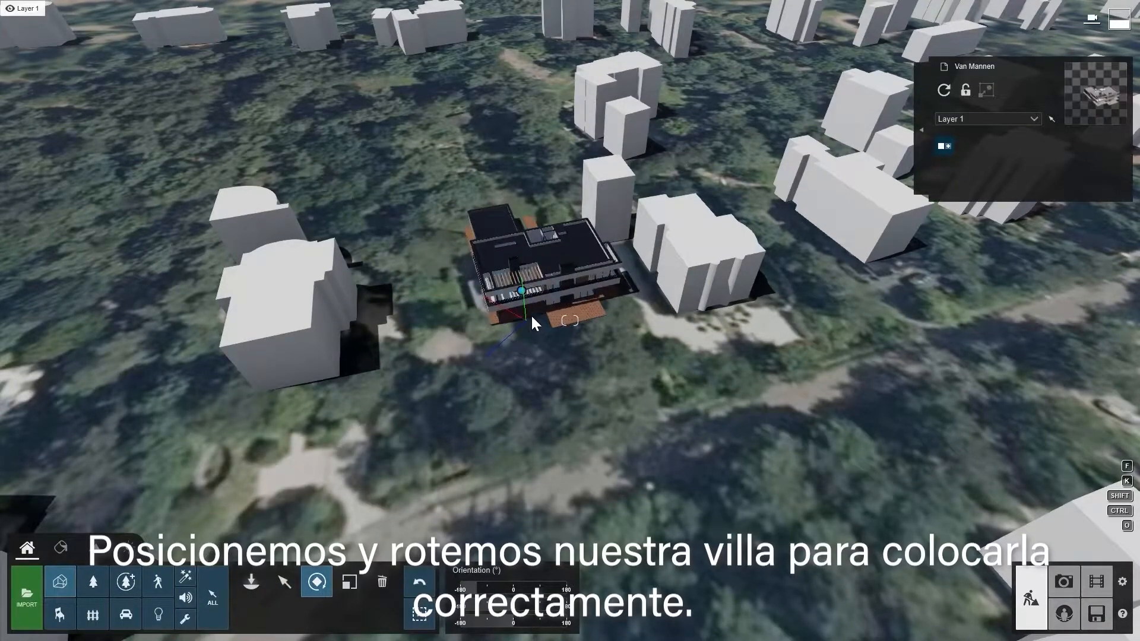
left_click(287, 581)
- Store the current camera view as photo 1 and add the Photo Matching effect to it
left_click(1063, 582)
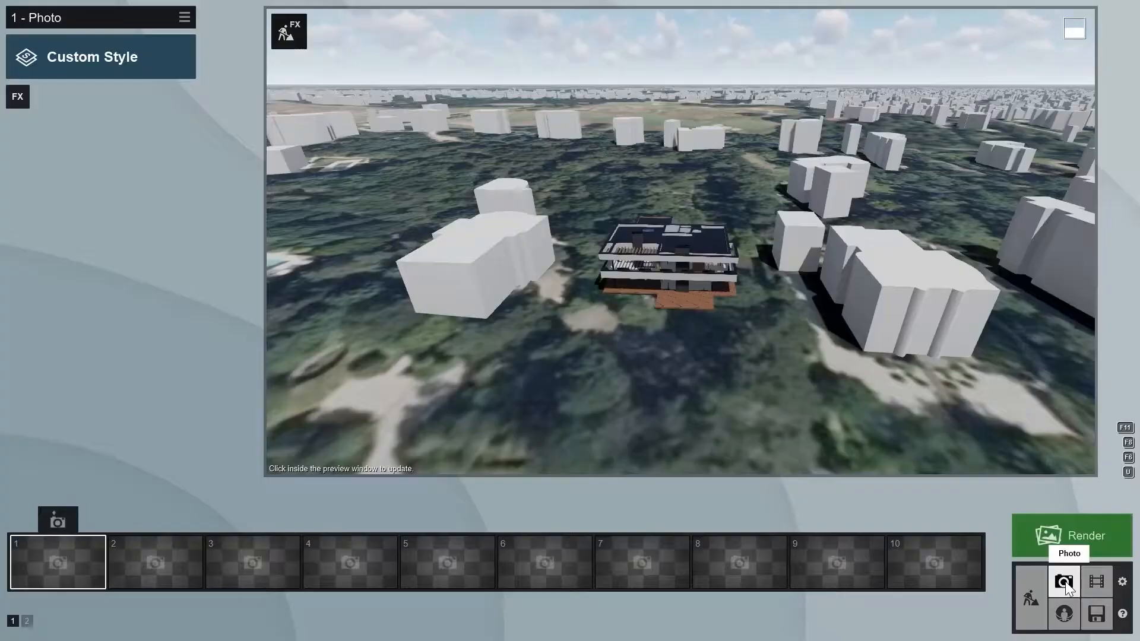
left_click(56, 521)
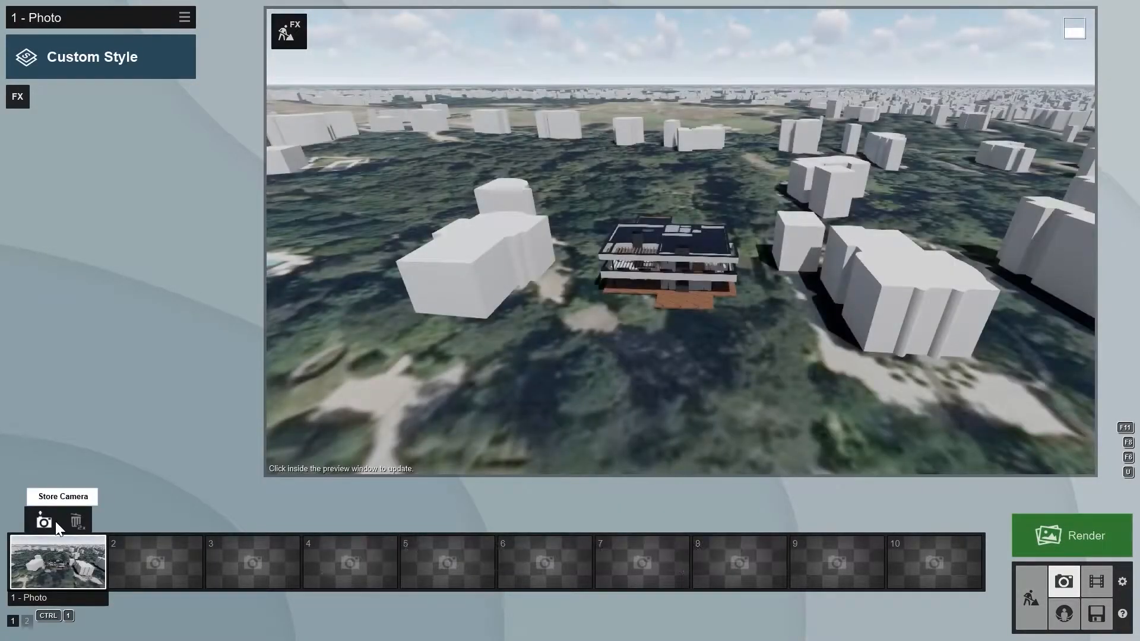
left_click(14, 100)
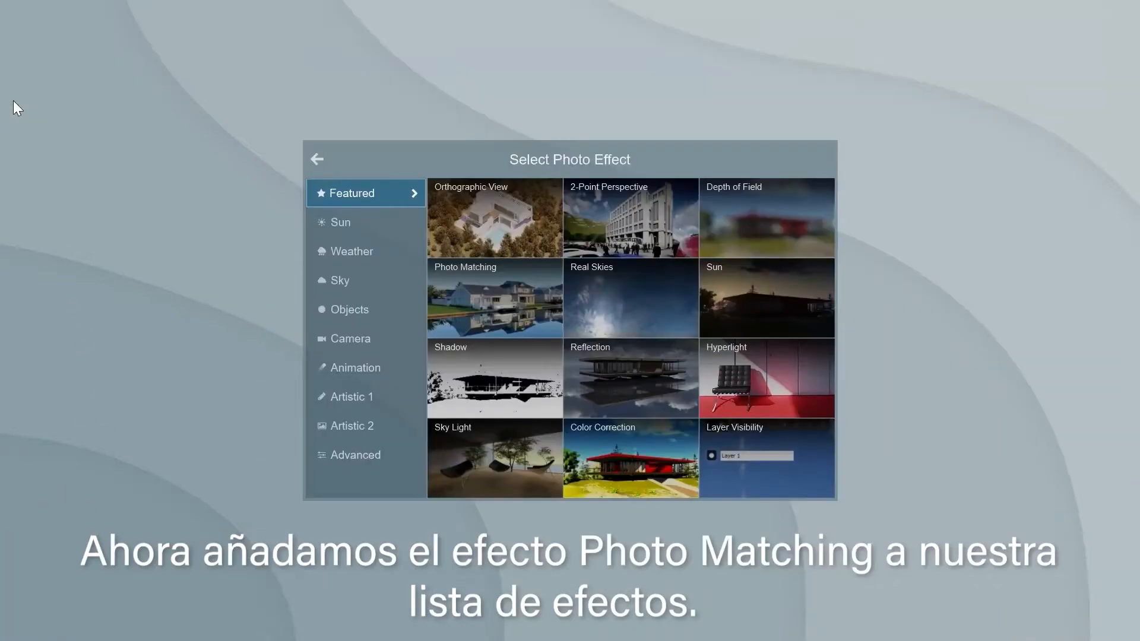
left_click(472, 298)
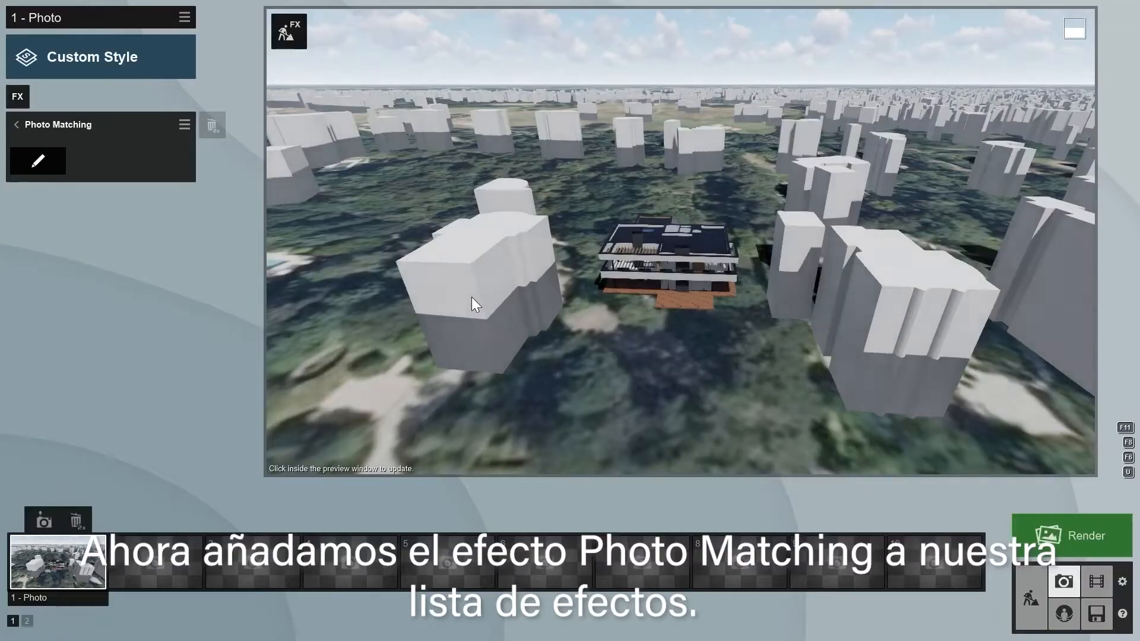
- Edit the Photo Matching effect and load the aerial photo of the white house among the trees as background
left_click(45, 168)
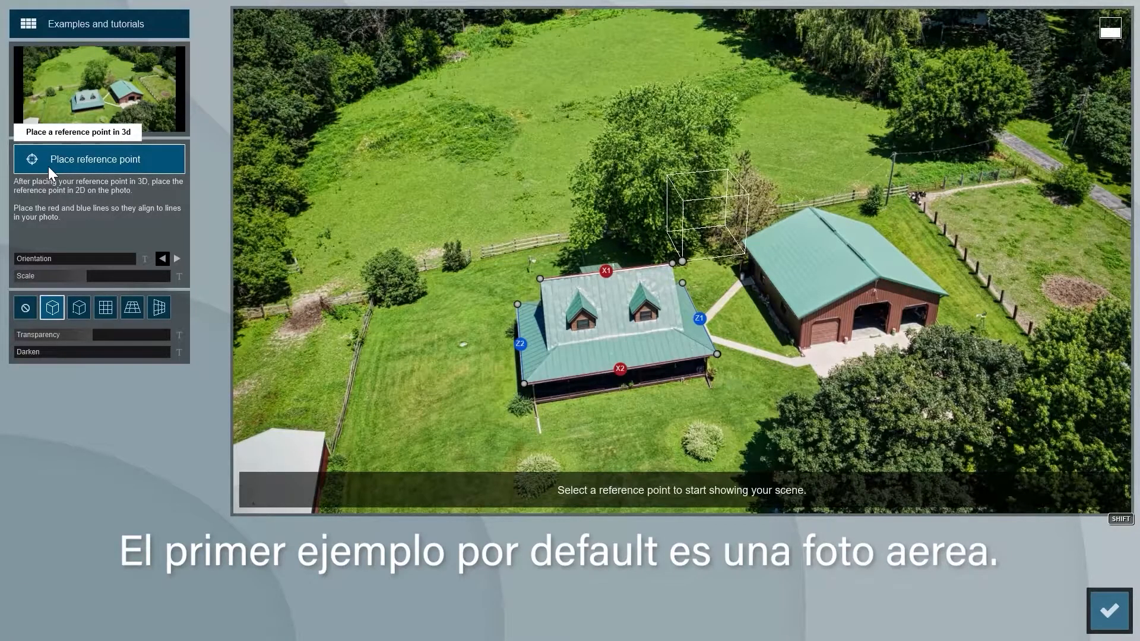
left_click(90, 94)
double_click(353, 169)
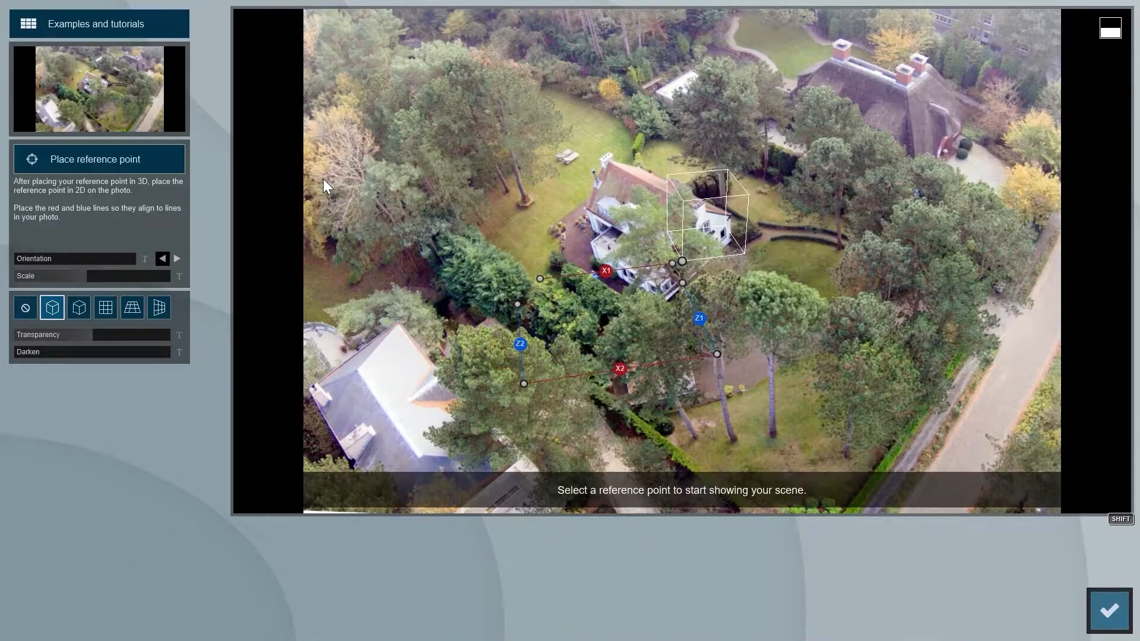
- Align the red X1 and X2 and blue Z1 and Z2 perspective lines with the edges in the aerial photo
left_click_drag(518, 304, 587, 207)
left_click_drag(523, 384, 547, 391)
left_click_drag(523, 384, 958, 428)
left_click_drag(638, 166, 639, 166)
left_click_drag(717, 354, 737, 383)
left_click_drag(717, 354, 1066, 387)
left_click_drag(673, 263, 729, 215)
left_click_drag(540, 279, 534, 386)
left_click_drag(729, 215, 731, 240)
left_click_drag(534, 386, 617, 347)
left_click_drag(737, 383, 638, 166)
left_click_drag(547, 391, 374, 385)
left_click_drag(587, 208, 497, 157)
- Check the axis alignment with the guide cube and XZ-plane grid, and position the photo's reference point near the house corner
left_click(79, 307)
left_click_drag(682, 261, 480, 415)
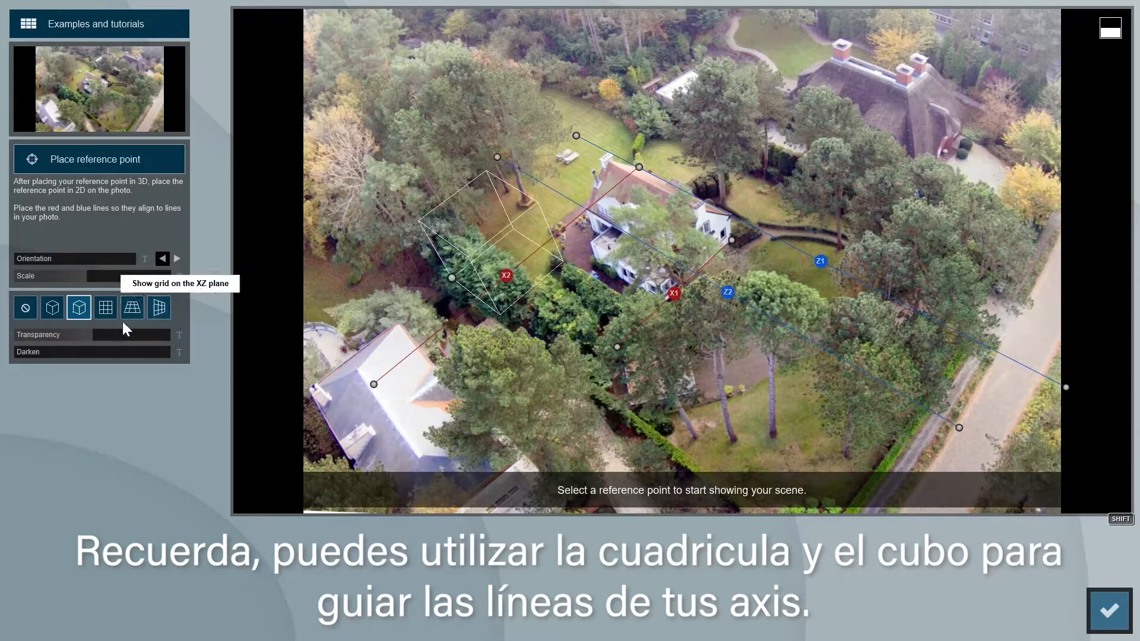
left_click(131, 306)
left_click_drag(677, 292, 598, 304)
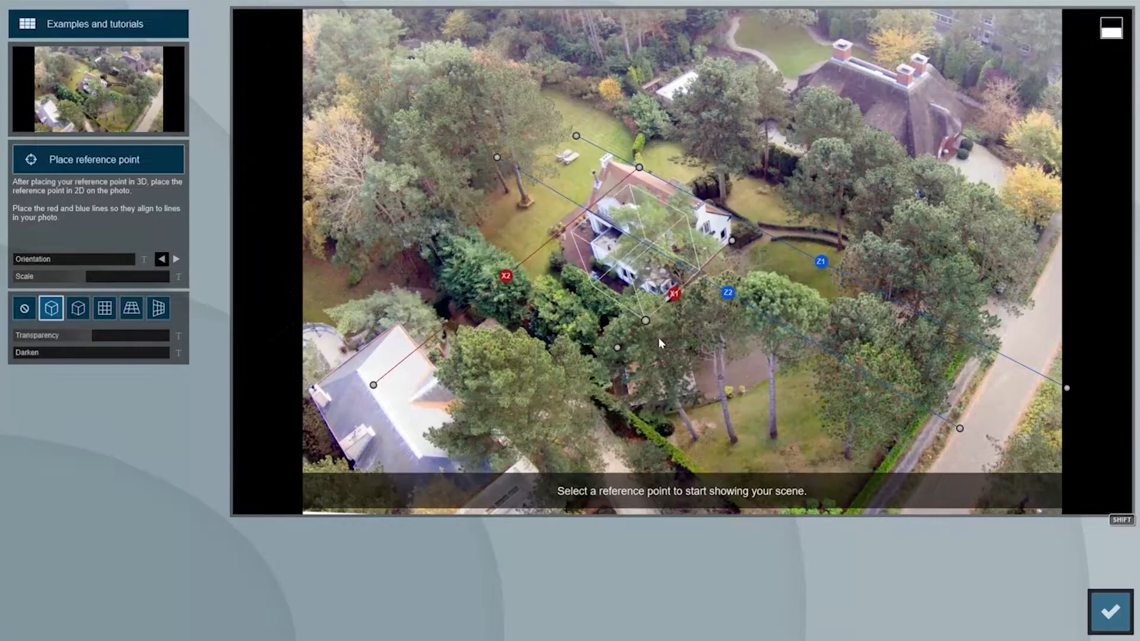
left_click_drag(658, 337, 655, 302)
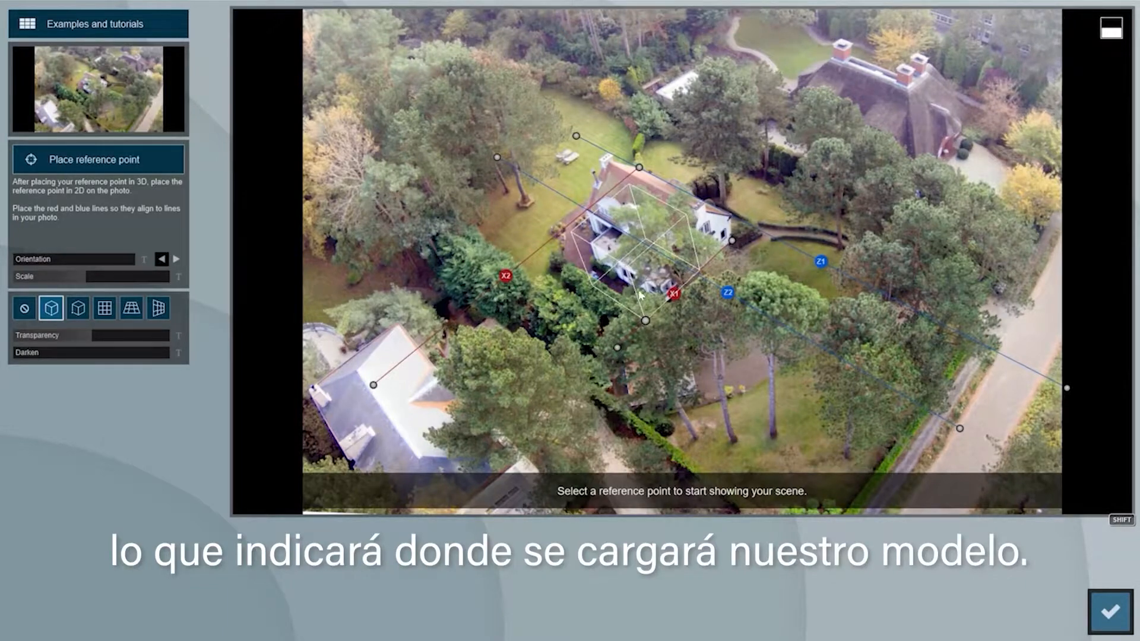
- Place the 3D reference point on the outer front corner of the villa's wooden terrace
left_click(98, 158)
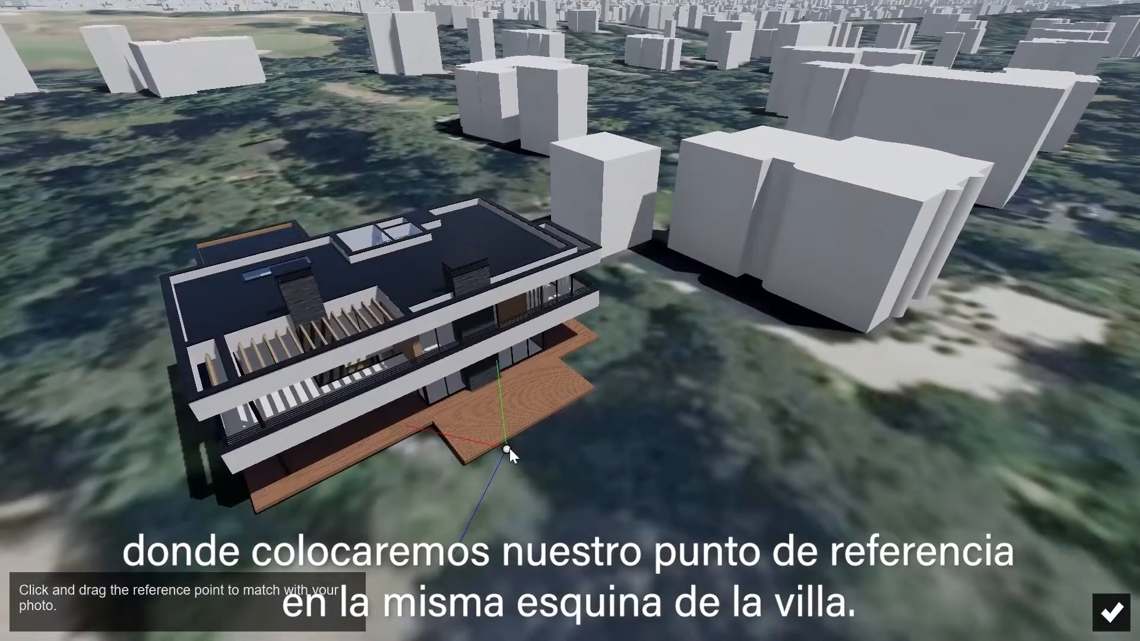
left_click_drag(508, 449, 257, 507)
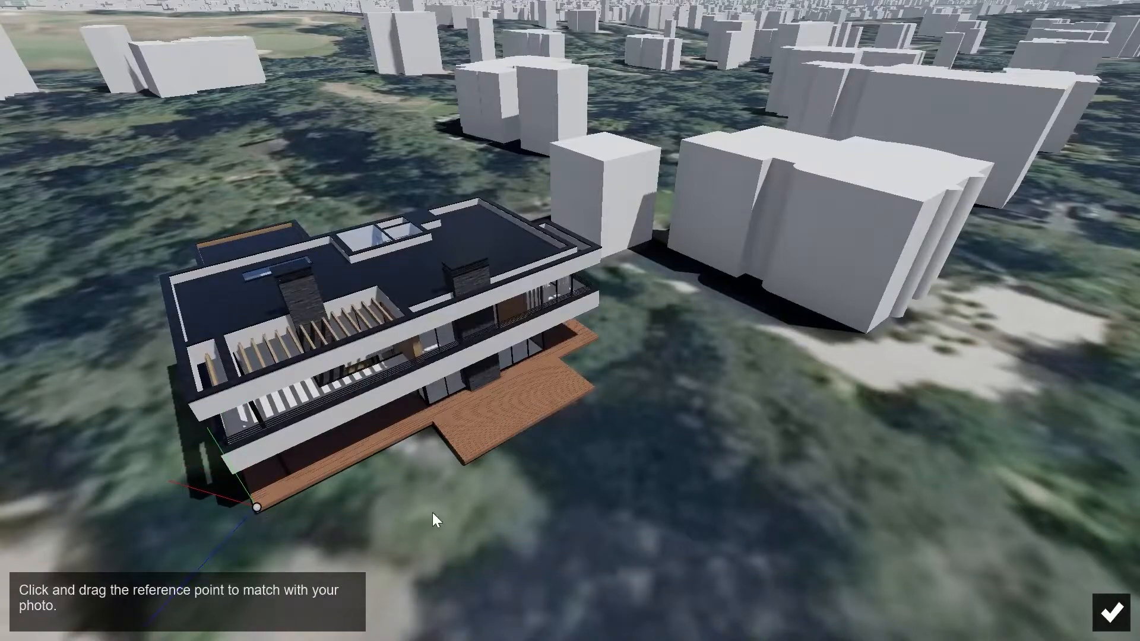
left_click(1102, 611)
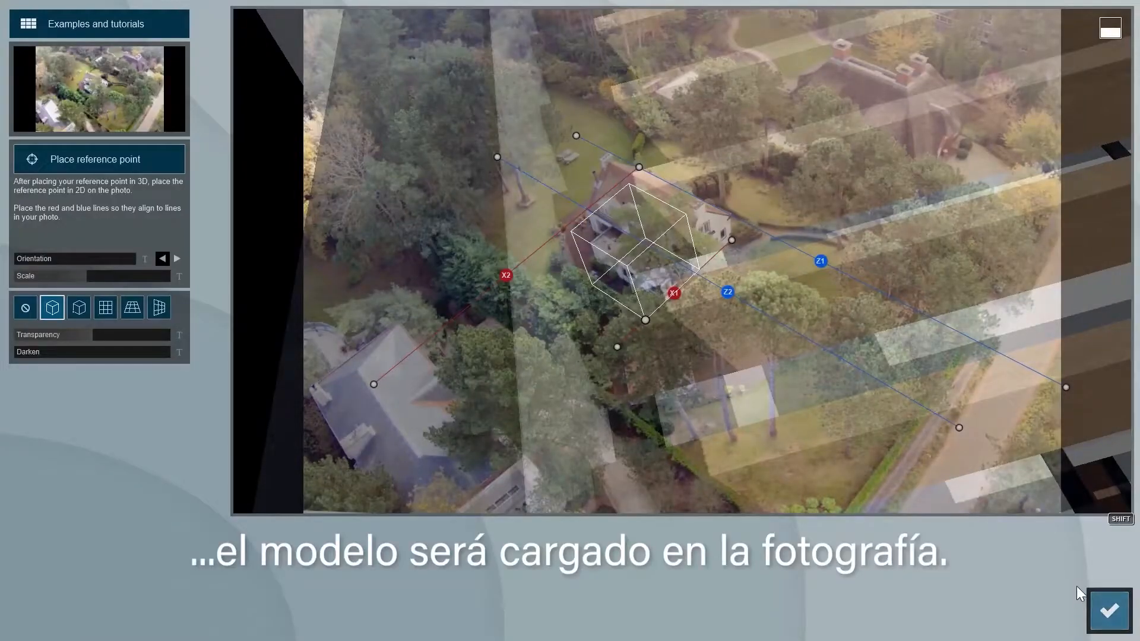
- Adjust the model's scale and fine-tune its reference point to fit the villa over the photographed house, and accept the match
left_click_drag(85, 279, 1139, 317)
left_click_drag(66, 276, 190, 272)
mouse_move(645, 321)
left_mouse_down()
mouse_move(614, 308)
mouse_move(598, 325)
mouse_move(625, 323)
mouse_move(636, 339)
left_mouse_up()
left_click_drag(49, 274, 284, 273)
mouse_move(642, 348)
left_mouse_down("shift")
mouse_move(631, 357)
mouse_move(630, 346)
left_mouse_up("shift")
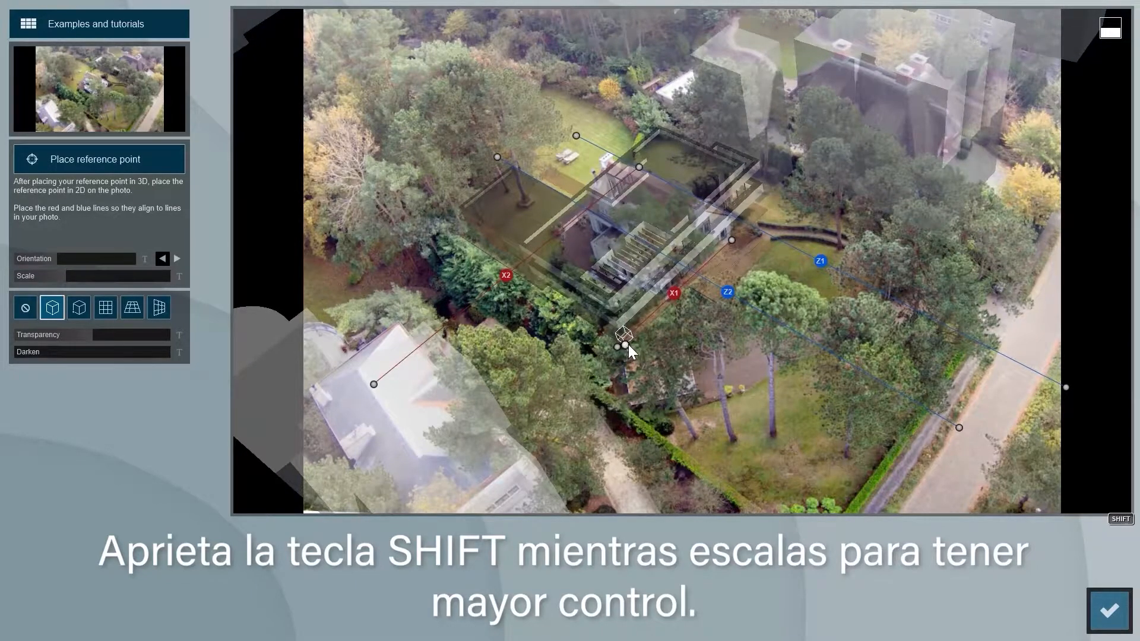
left_click(1105, 602)
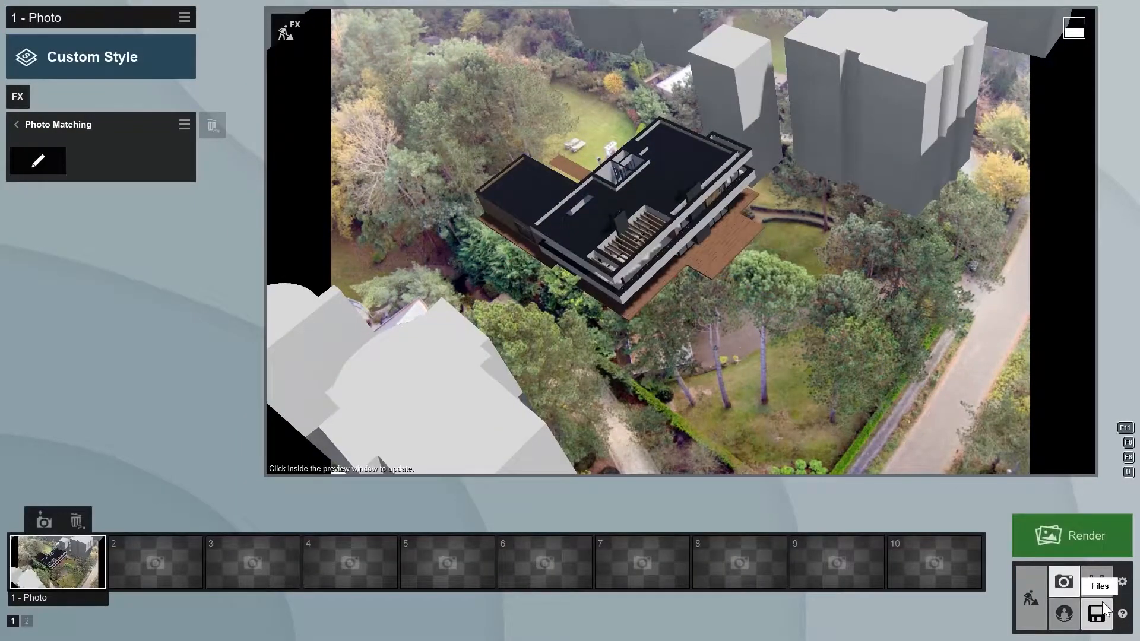
- Return to build mode and turn off the display of the OpenStreetMap buildings
left_click(1036, 595)
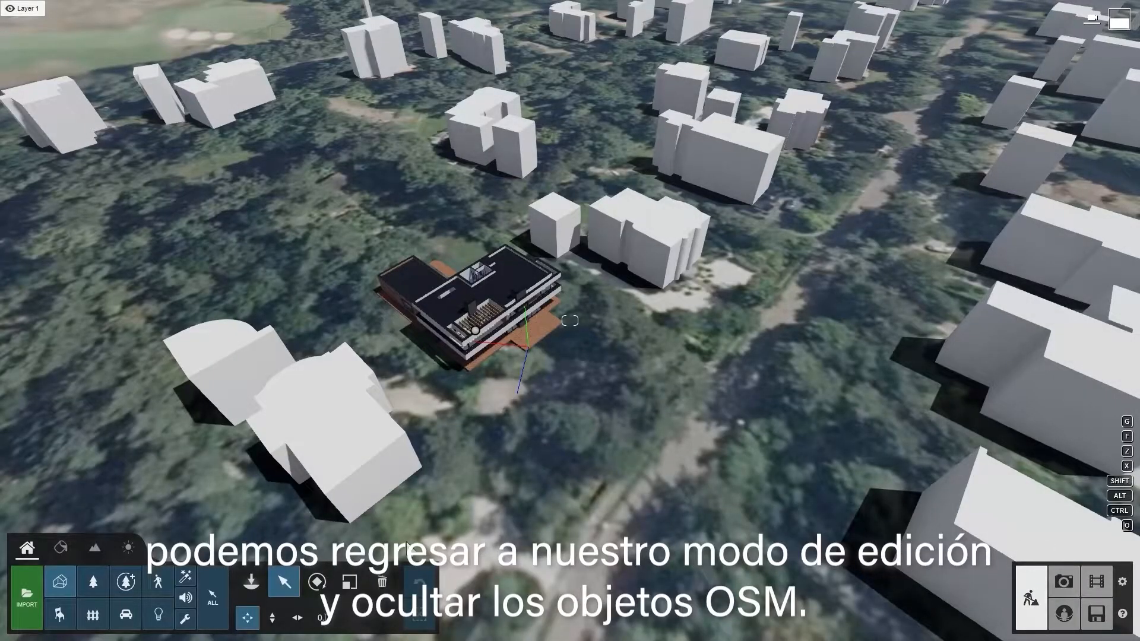
left_click(103, 544)
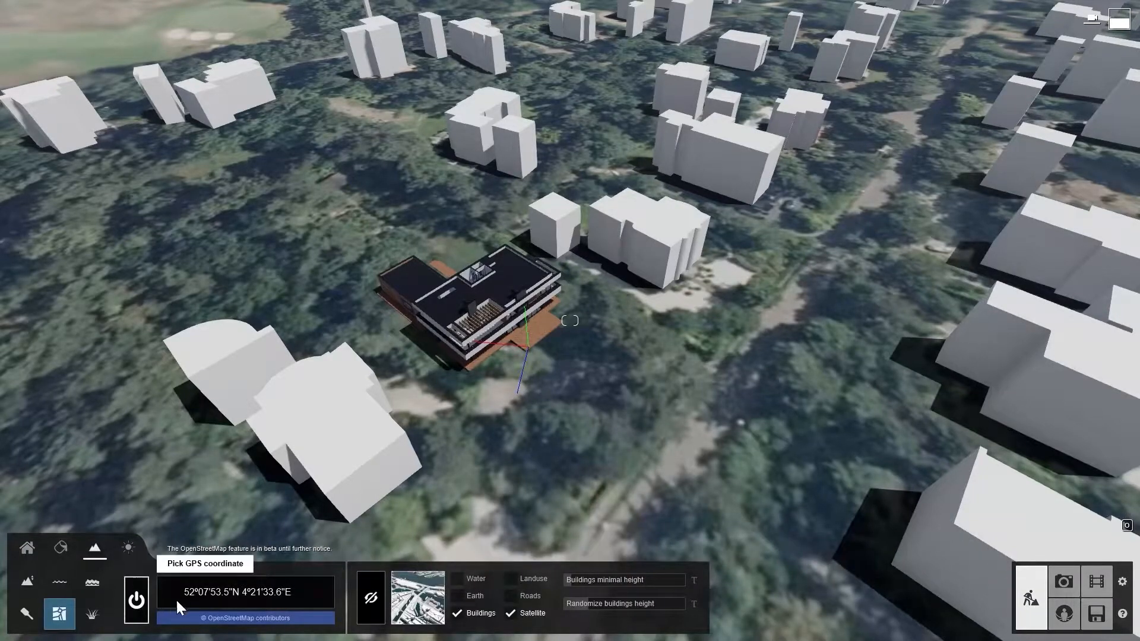
left_click(455, 611)
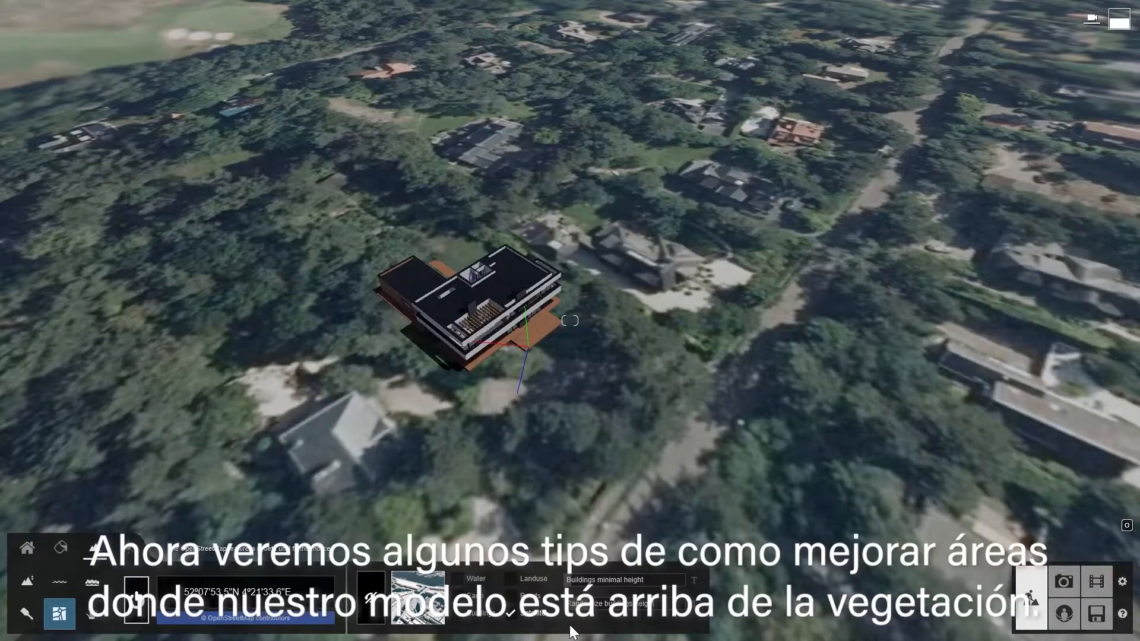
- Leave the OpenStreetMap settings and apply the Overcast style to the photo with the matched villa
left_click(32, 544)
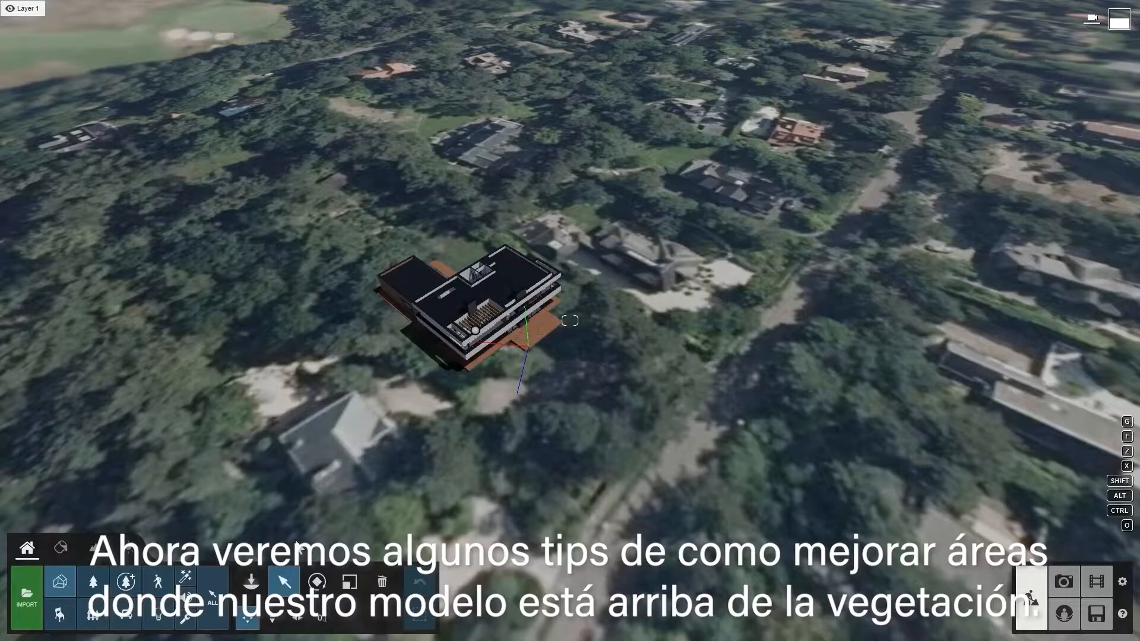
left_click(1063, 583)
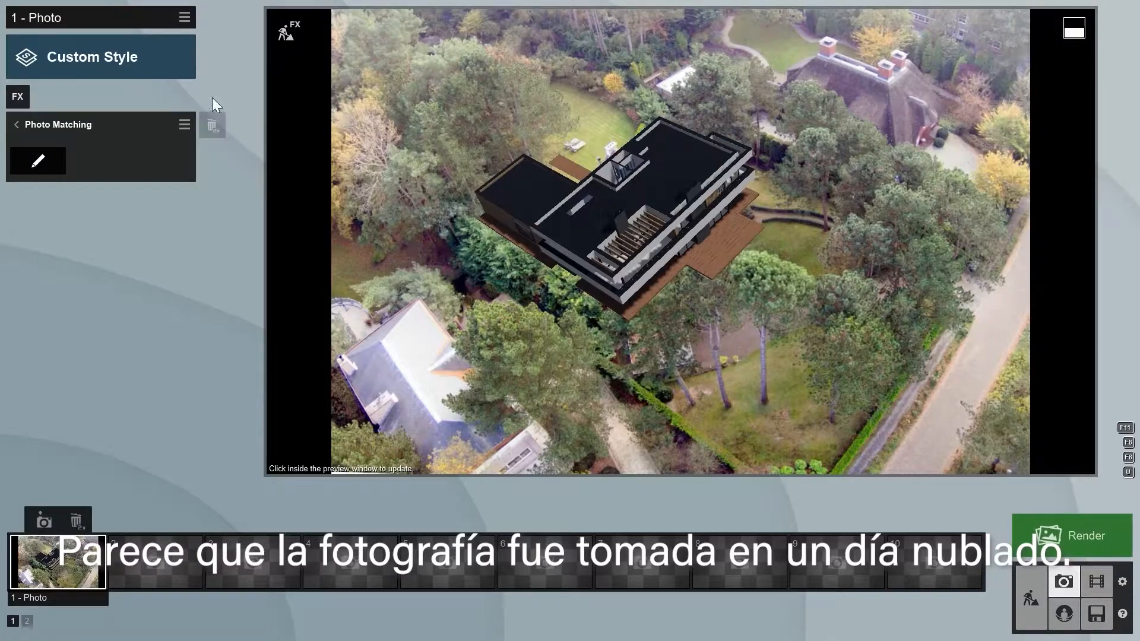
left_click(126, 63)
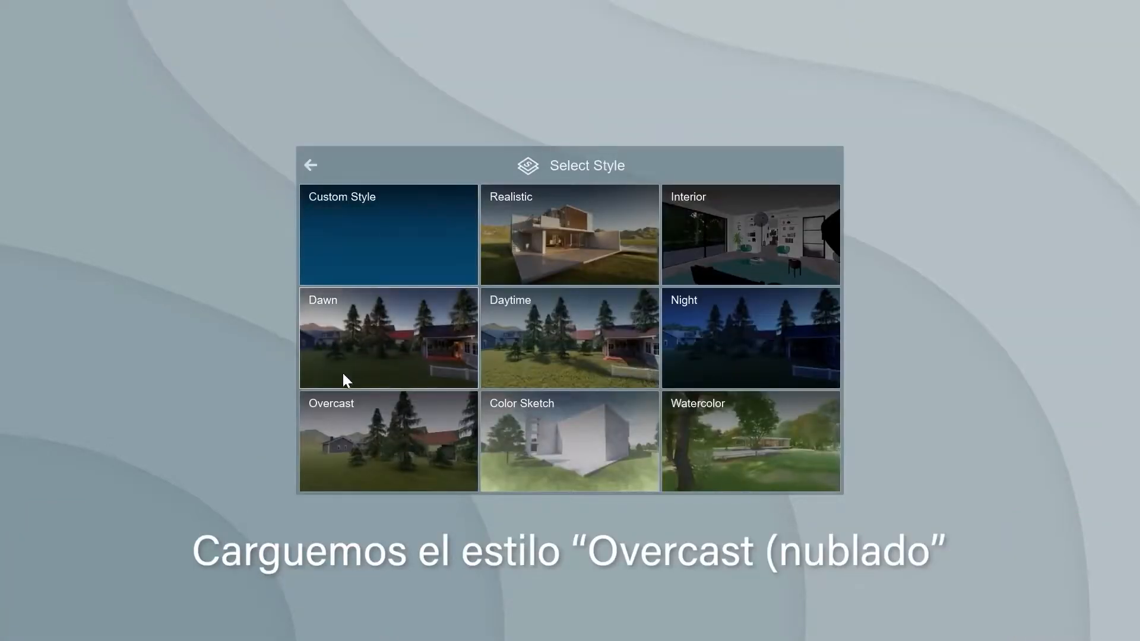
left_click(366, 426)
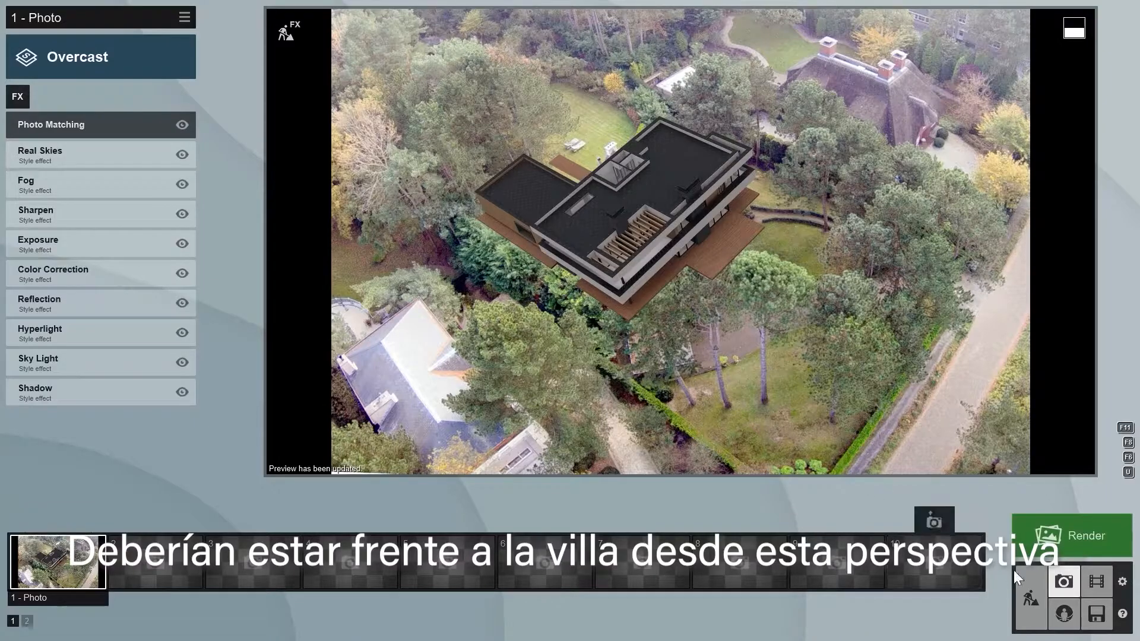
- Find "europeanaspen" in the Nature library and place the EuropeanAspen XL2 tree on the ground in front of the villa's terrace
left_click(1031, 574)
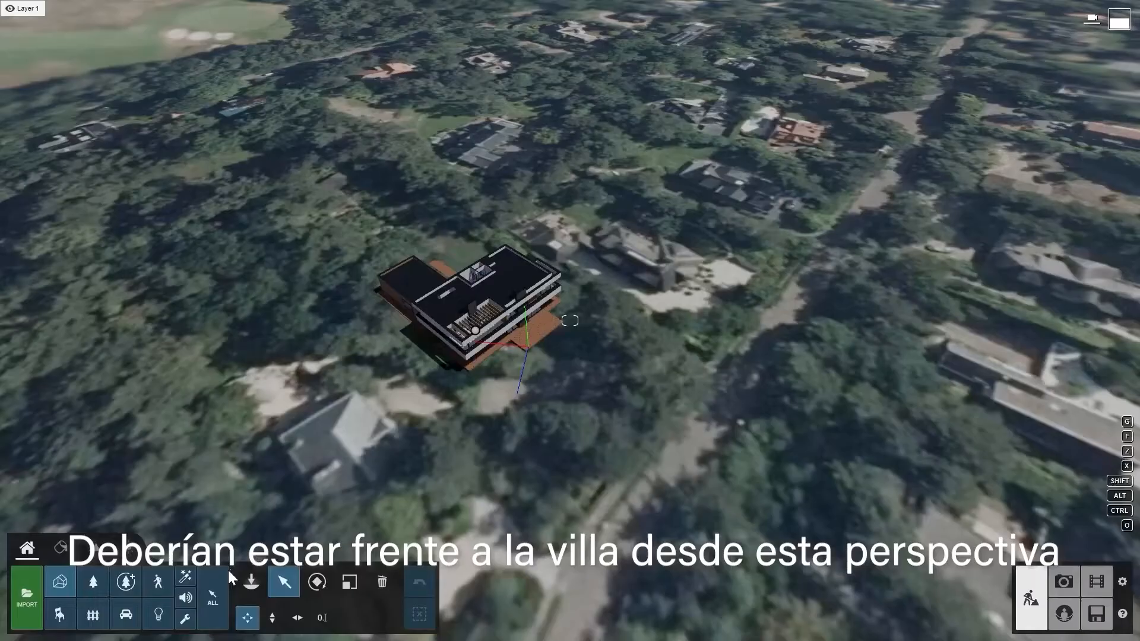
left_click(244, 579)
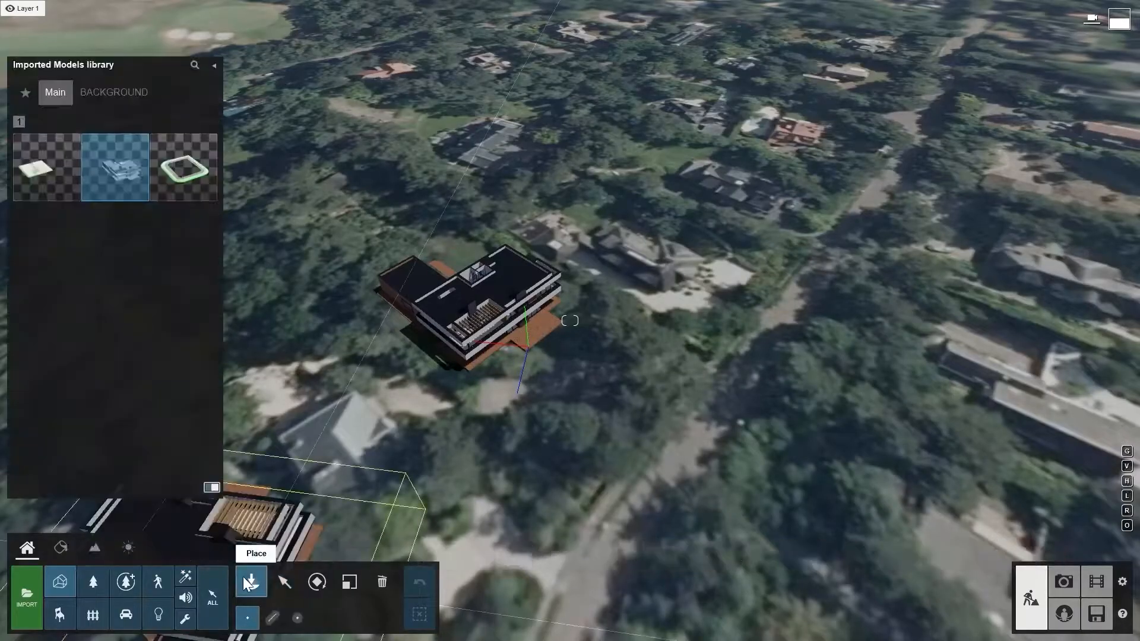
left_click(94, 579)
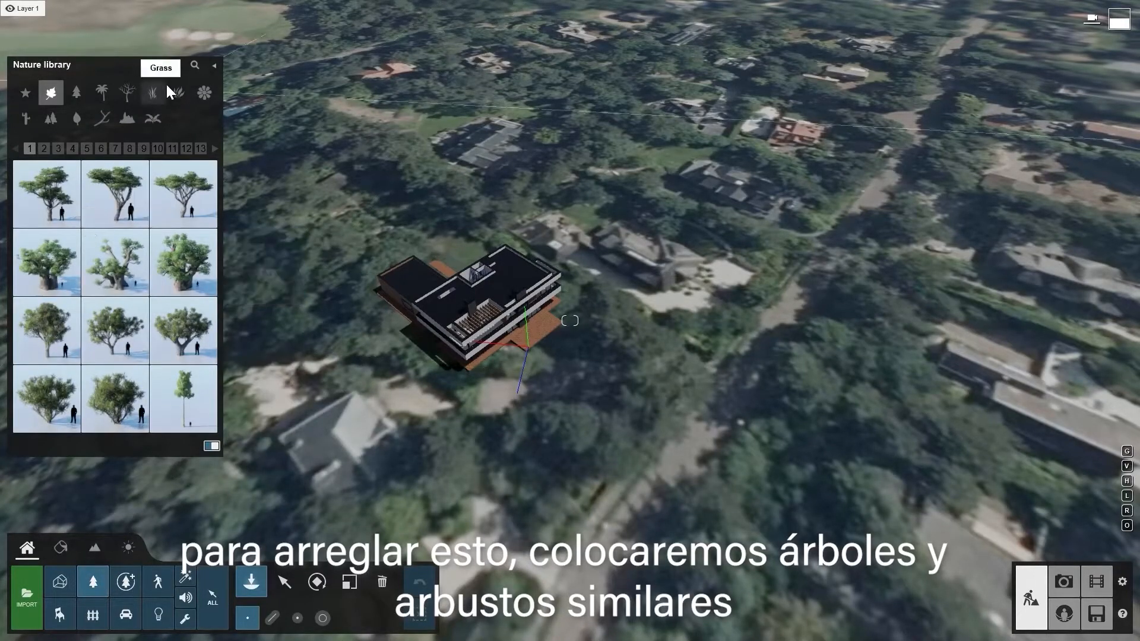
left_click(193, 63)
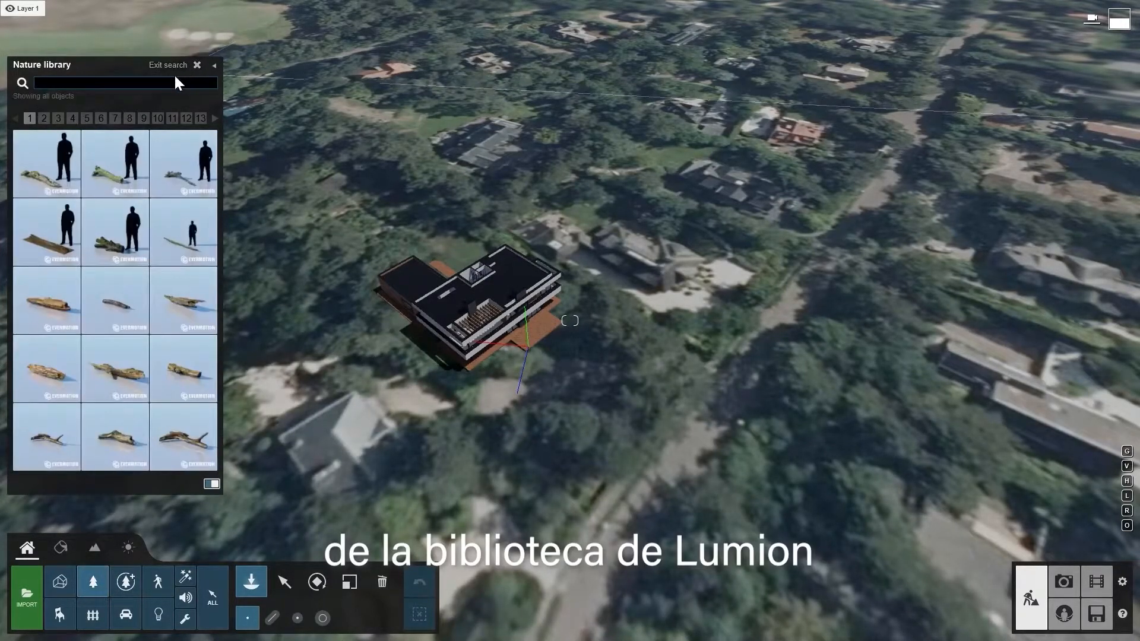
type("eu")
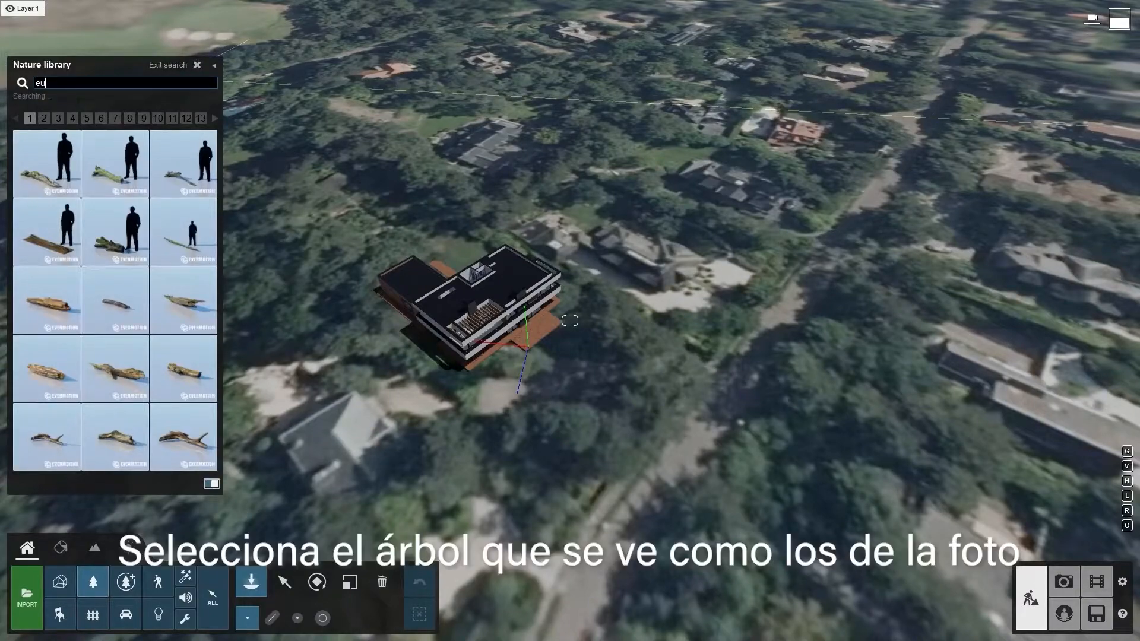
type("ropeanaspen")
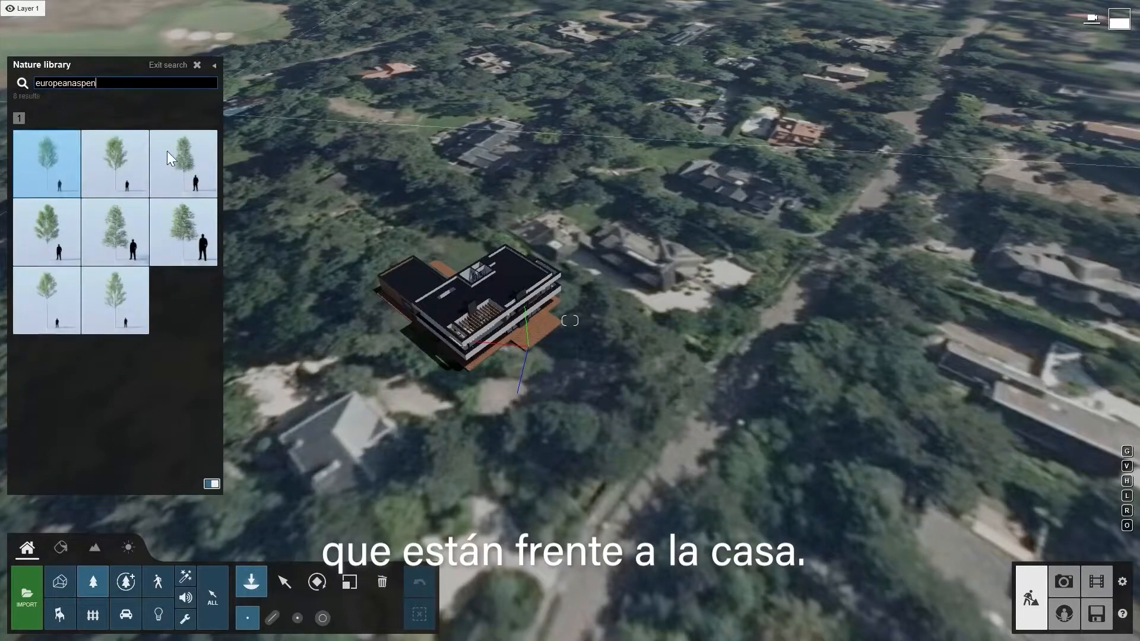
left_click(123, 286)
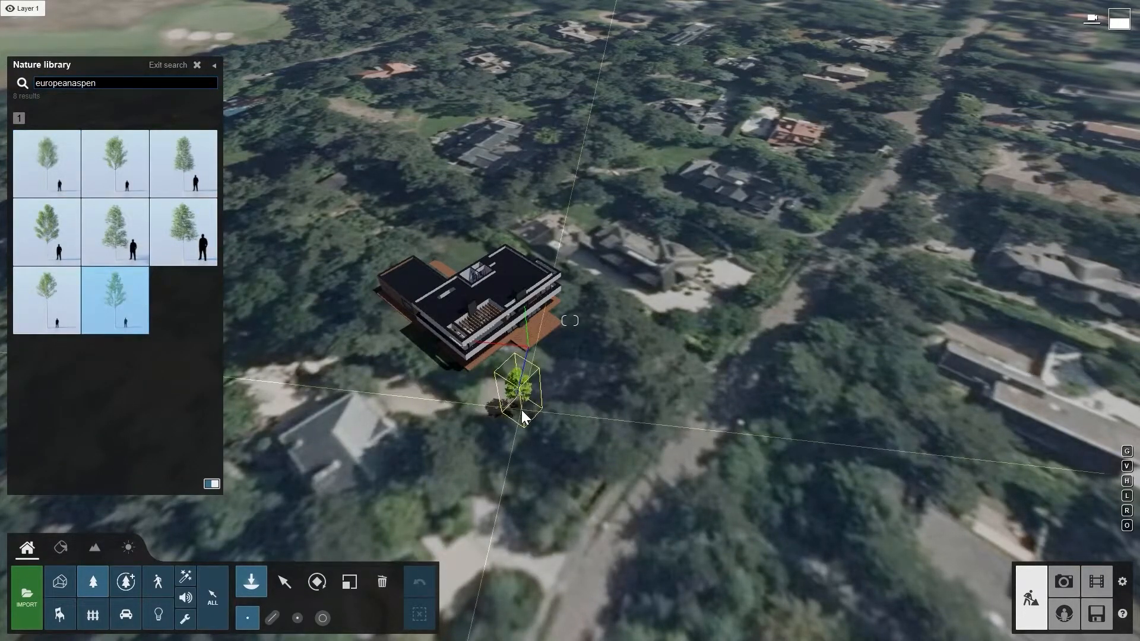
left_click(521, 410)
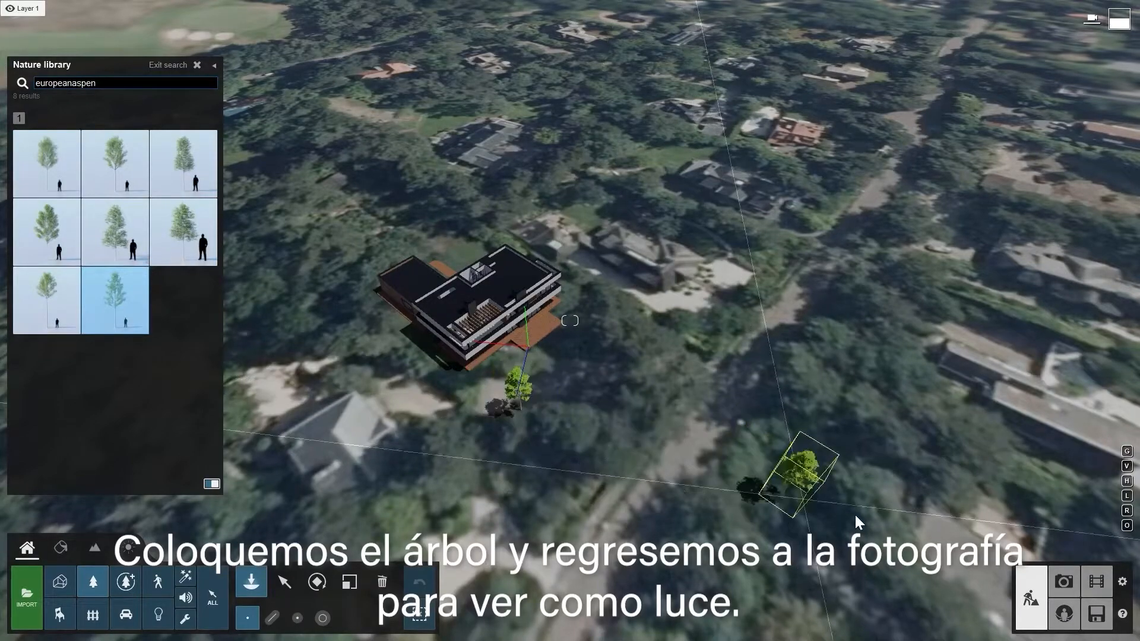
- Reposition and enlarge the aspen to match the photographed tree in front of the villa, and check the fit in the photo
left_click(1068, 583)
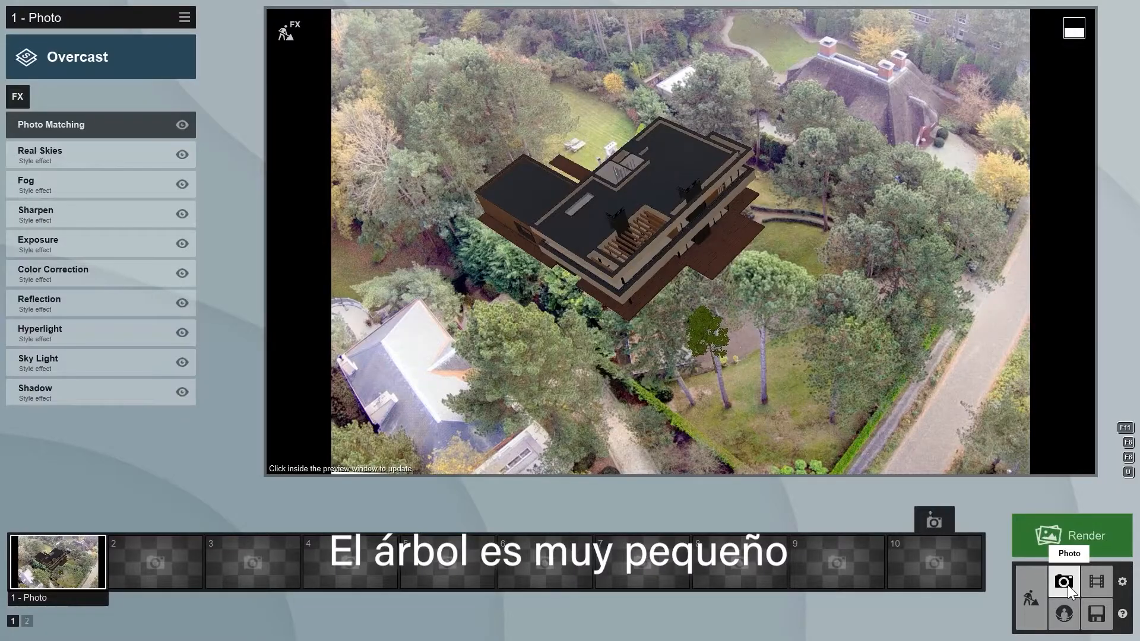
left_click(1032, 597)
left_click(284, 582)
mouse_move(520, 409)
left_mouse_down()
mouse_move(525, 429)
mouse_move(532, 415)
left_mouse_up()
left_click(349, 581)
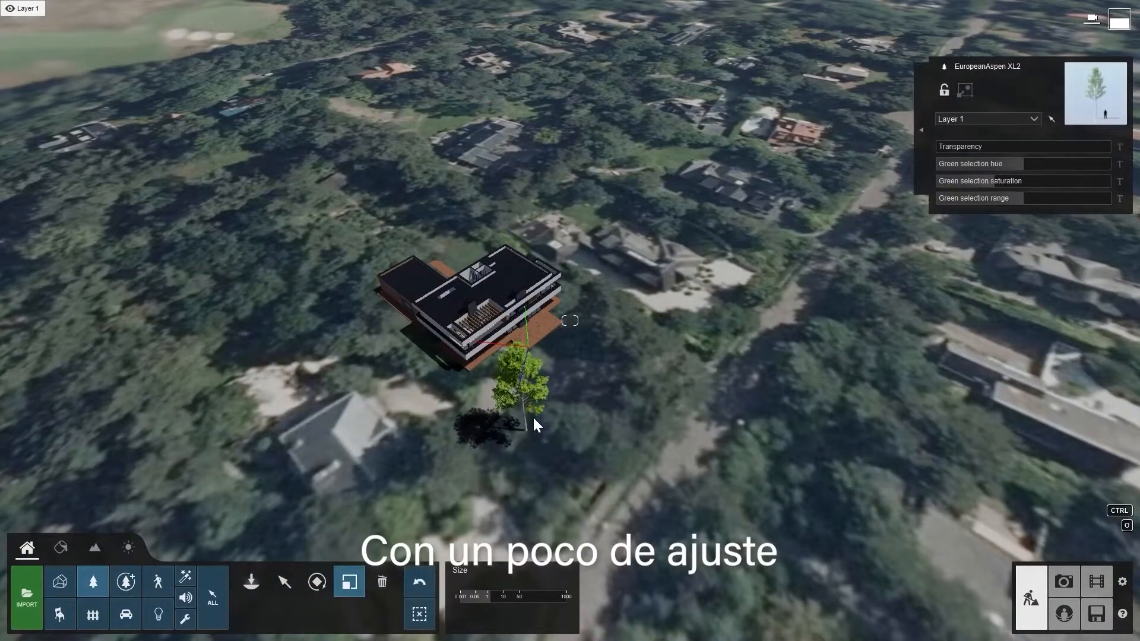
left_click(1063, 582)
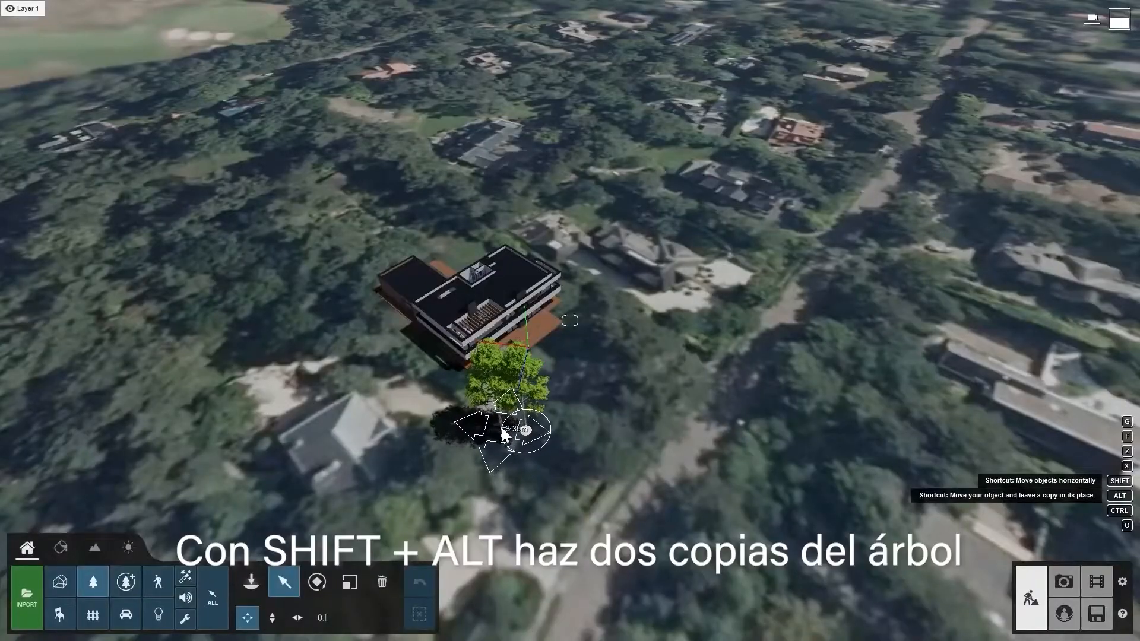
- Place copies of the aspen on both sides of the original, varying their rotation and size for a natural look
left_click_drag(501, 428, 552, 425, "alt+shift")
key("l")
key("r")
left_click(502, 426)
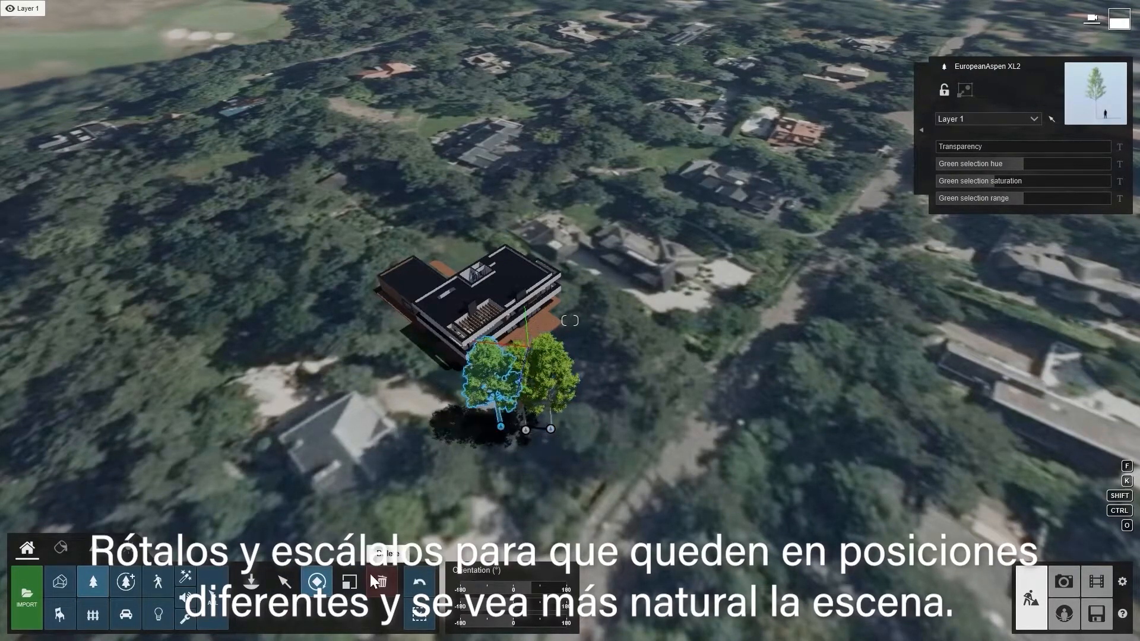
key("l")
left_click_drag(491, 601, 489, 600)
left_click(317, 582)
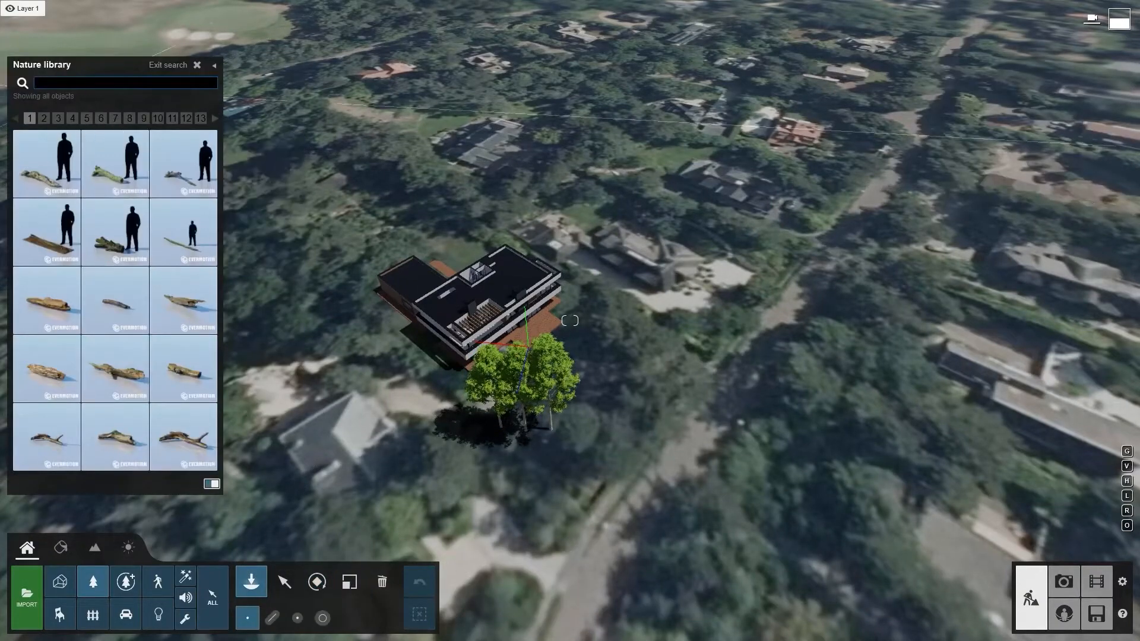
- Find "blackelder" in the Nature library and mass-place a straight row of the third green shrub along the villa's side facing the neighbouring house
left_click(82, 85)
type("blackelder")
left_click(184, 155)
left_click(273, 615)
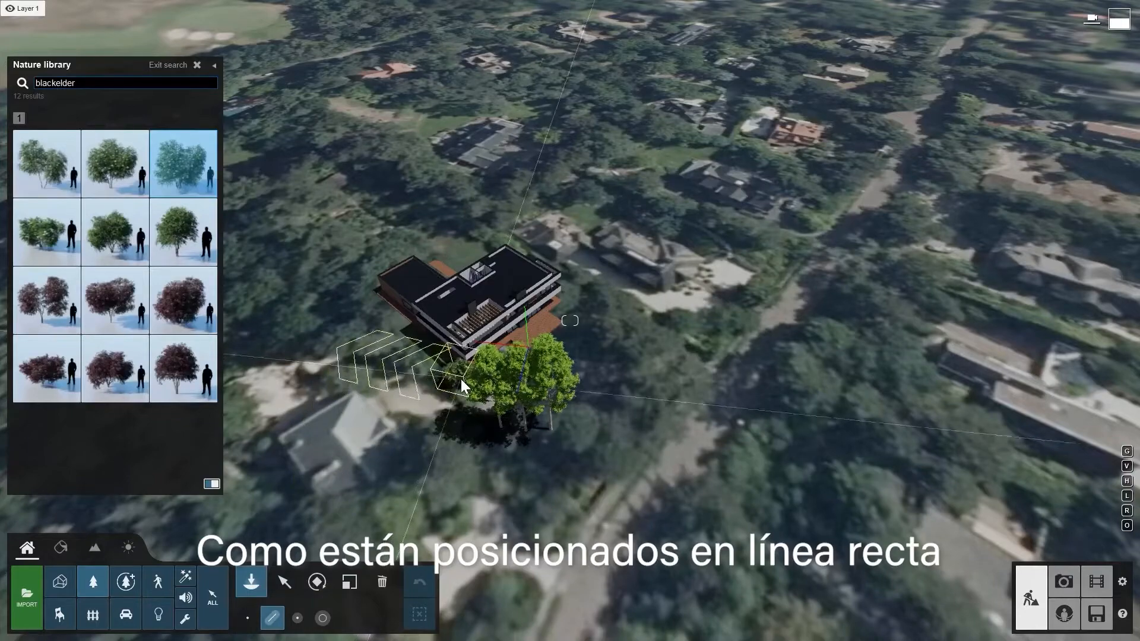
left_click(461, 378)
left_click(361, 286)
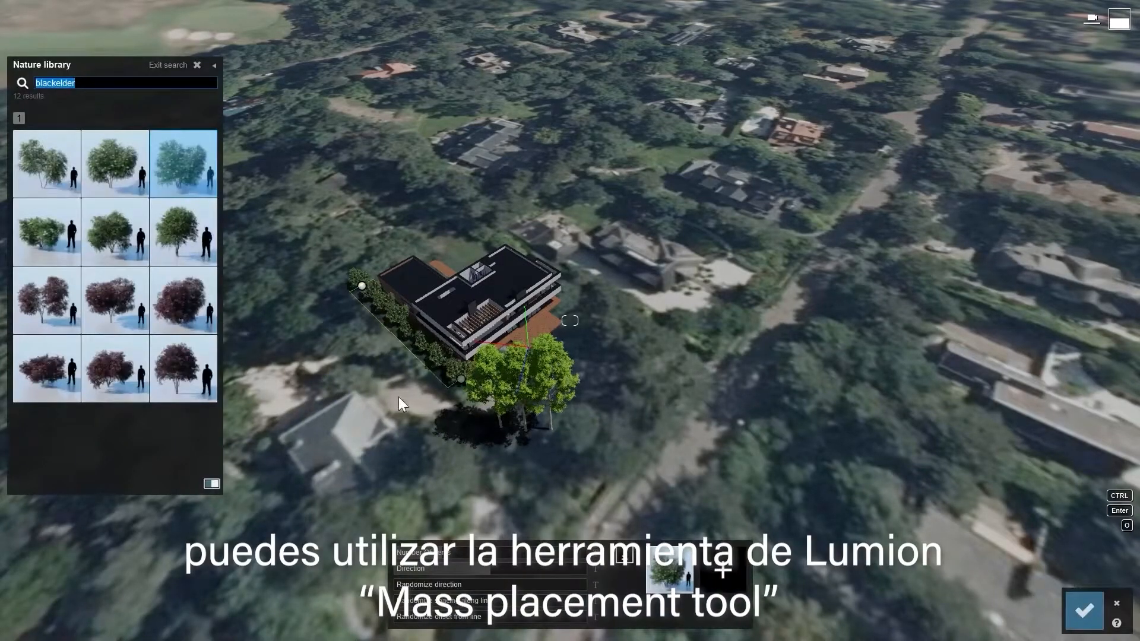
key("Return")
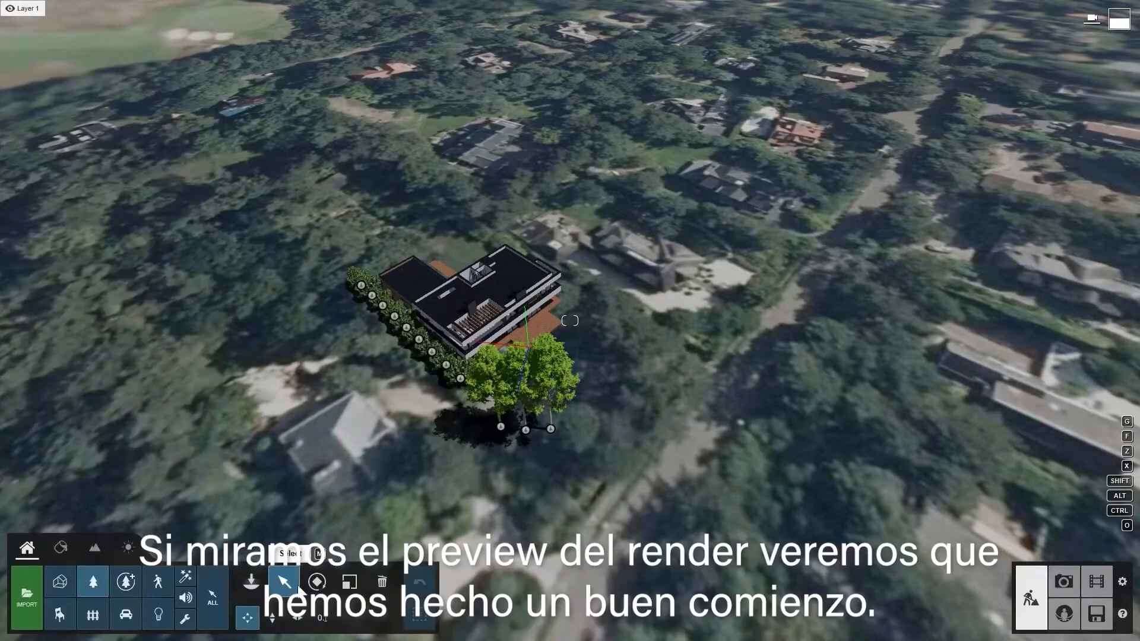
- Return to the photo and disable the style's Sharpen effect
left_click(1063, 581)
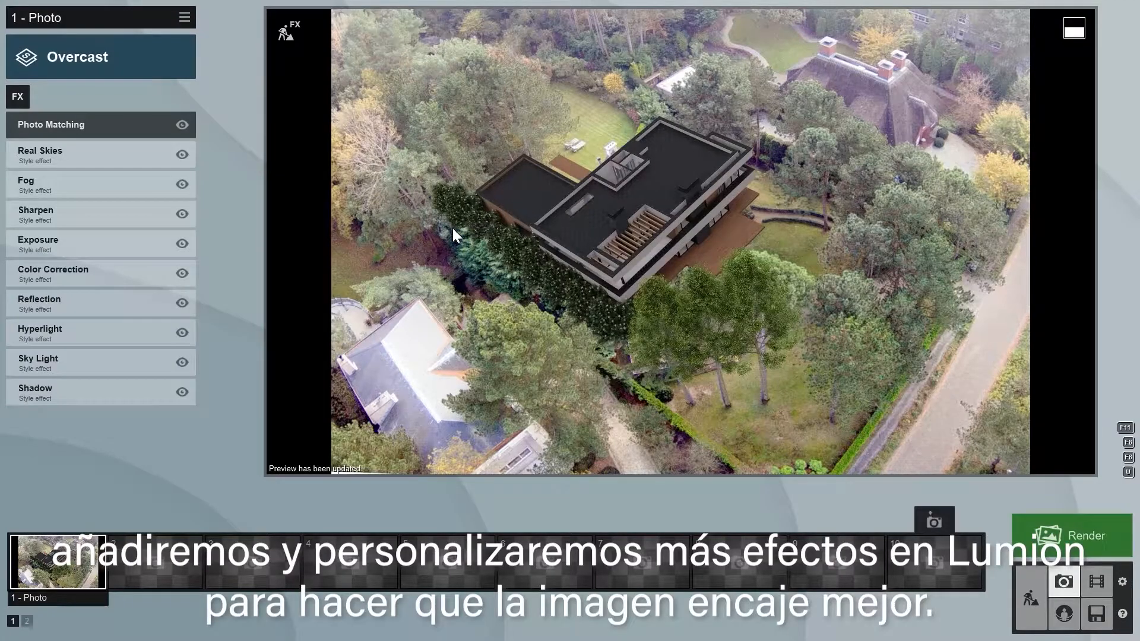
left_click(184, 215)
left_click(183, 213)
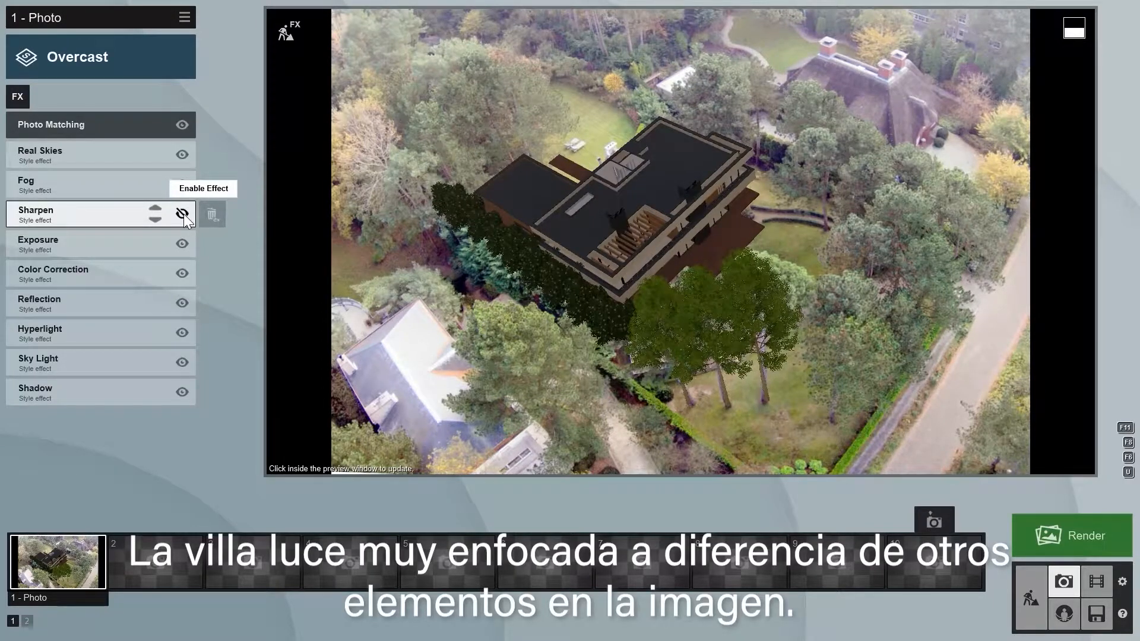
- Add the Depth of Field effect to the photo, pick its focus point in the scene and accept it
left_click(19, 96)
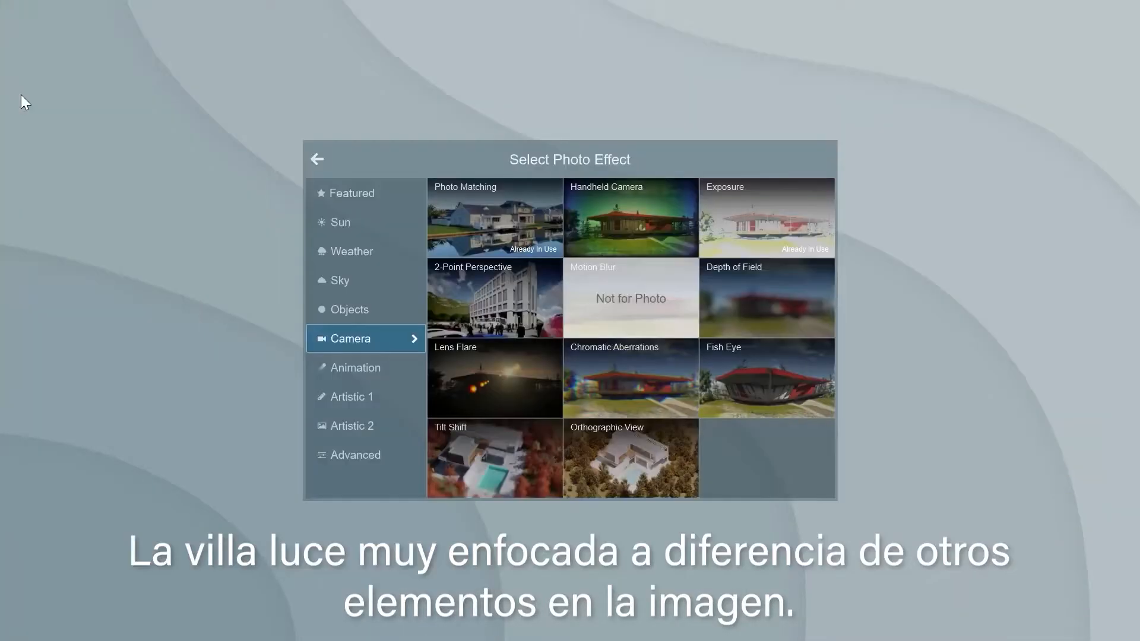
left_click(734, 289)
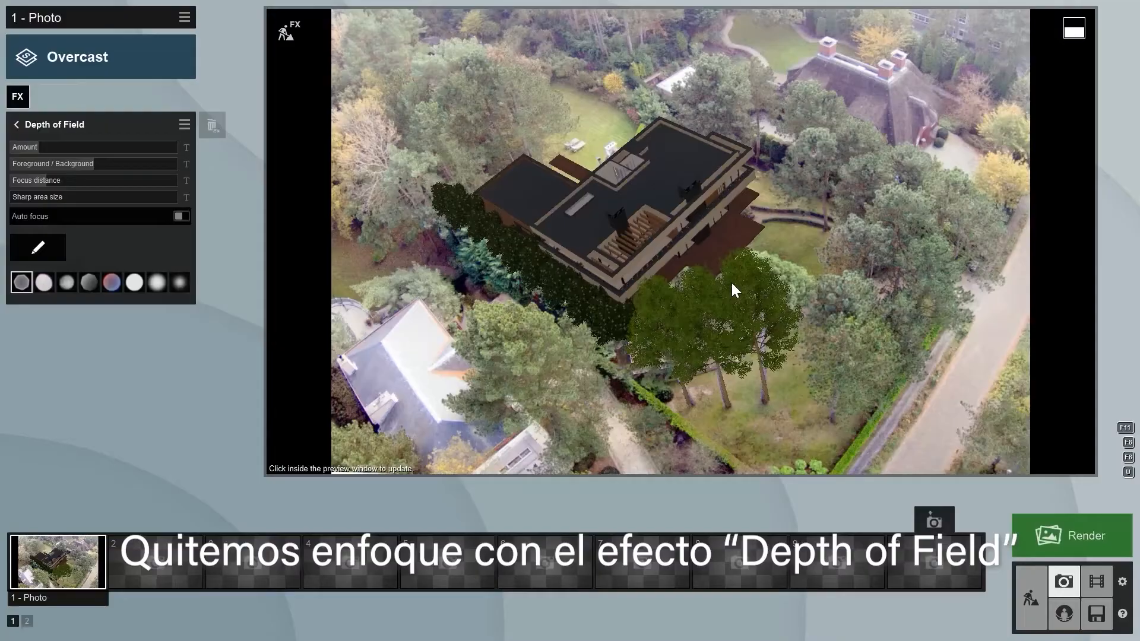
left_click(36, 247)
left_click(336, 364)
left_click(1109, 607)
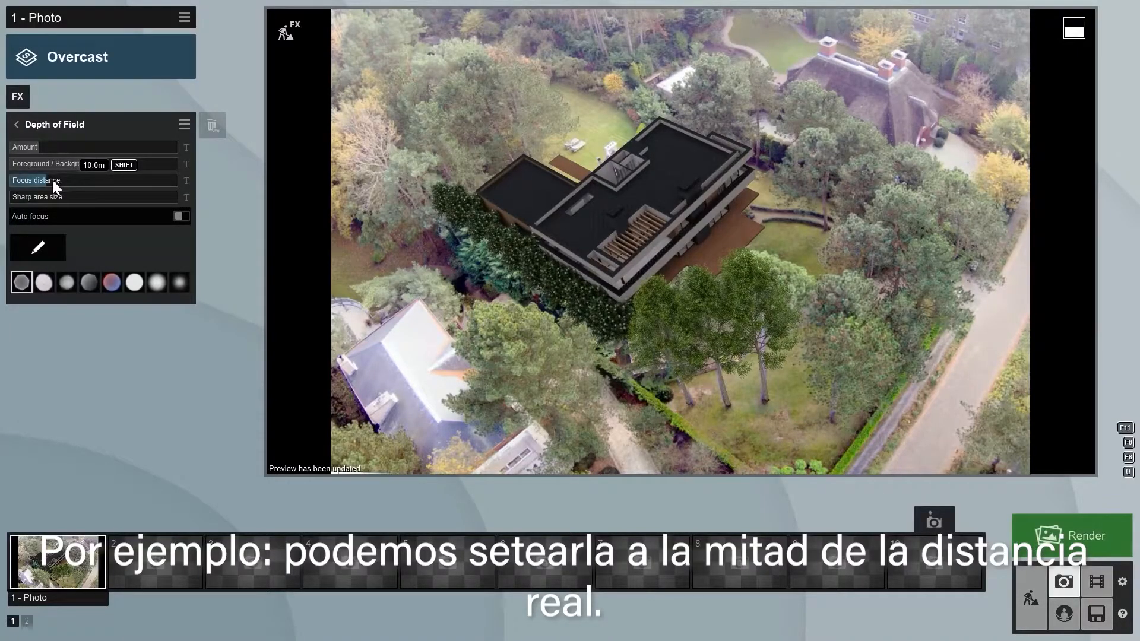
- Reduce the focus distance to about half the real distance, fine-tune the blur amount to match the photo, and update the preview
left_click_drag(48, 179, 42, 144)
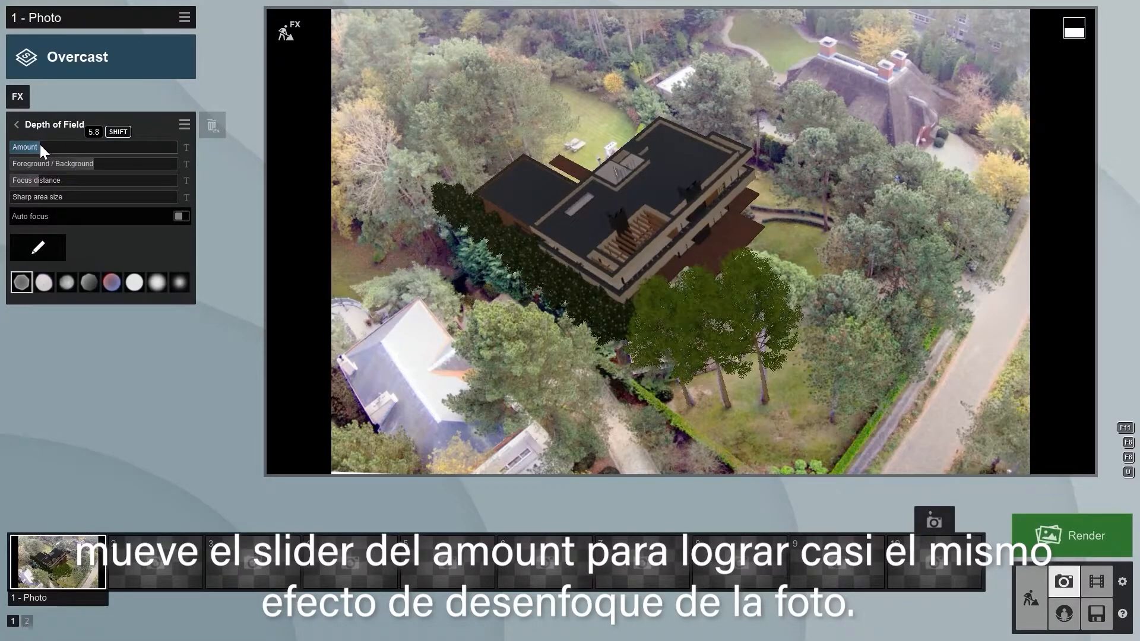
left_click_drag(37, 147, 37, 146)
left_click(619, 197)
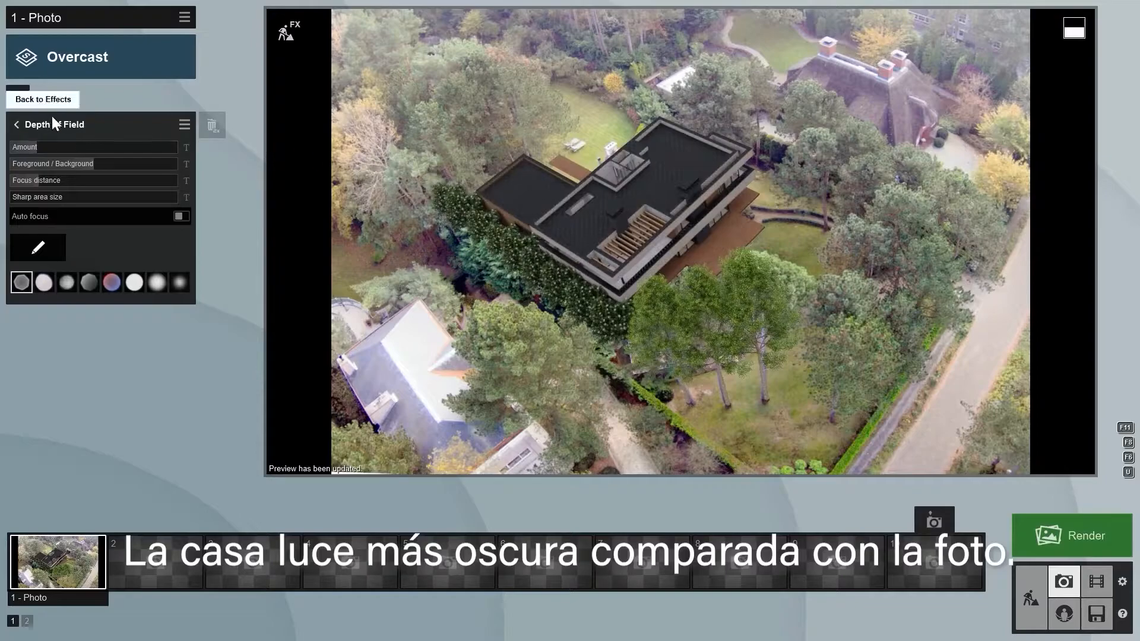
- Change the Real Skies effect to the light grey overcast sky with the bright sun, third in the Overcast category
left_click(18, 124)
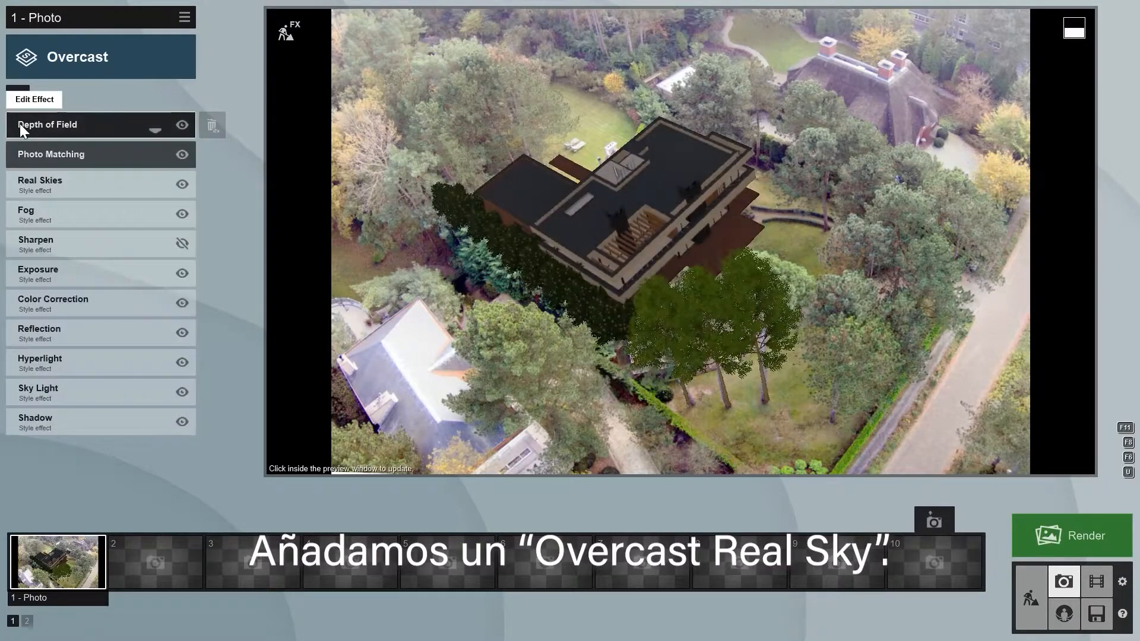
left_click(57, 180)
left_click(48, 162)
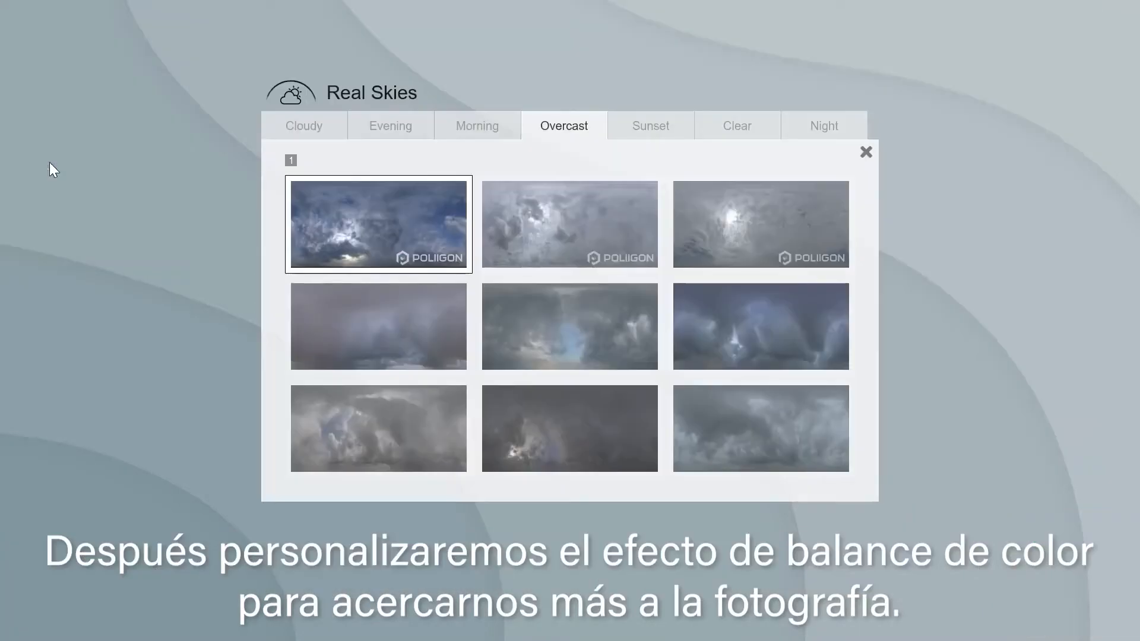
left_click(768, 229)
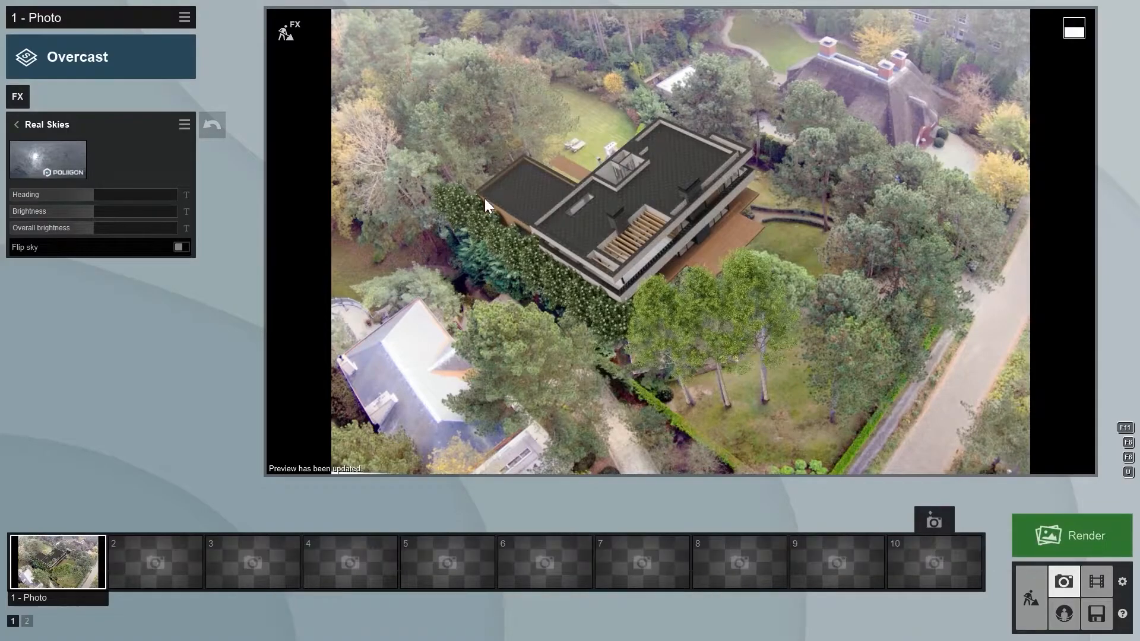
- Lower the Limit high value of the Color Correction effect to about 70% of its range to brighten the house
left_click(19, 126)
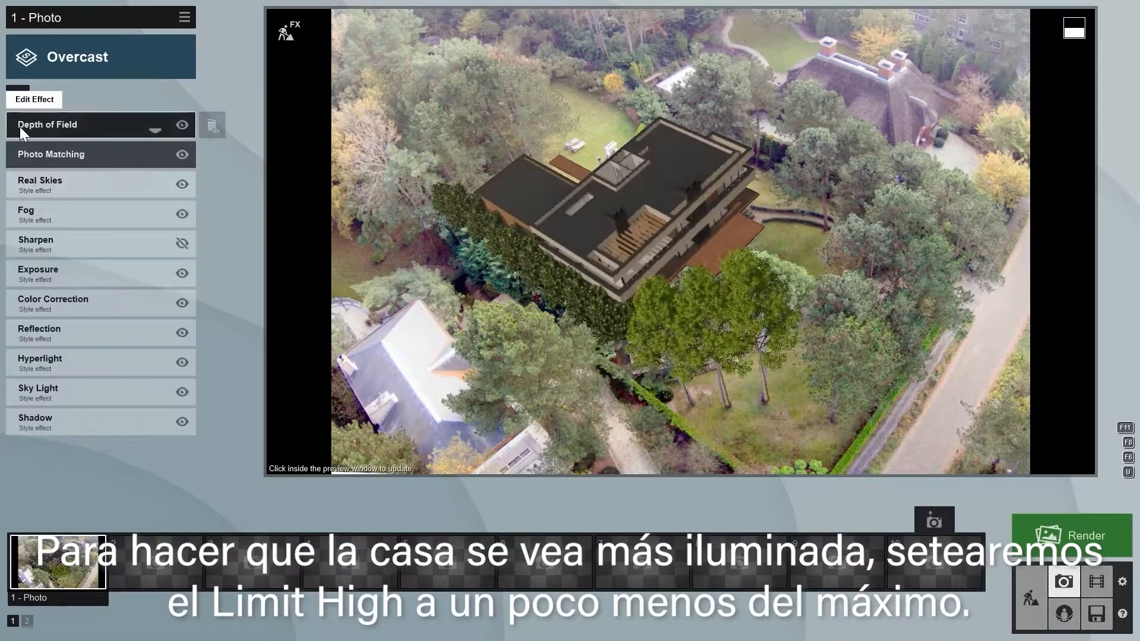
left_click(57, 299)
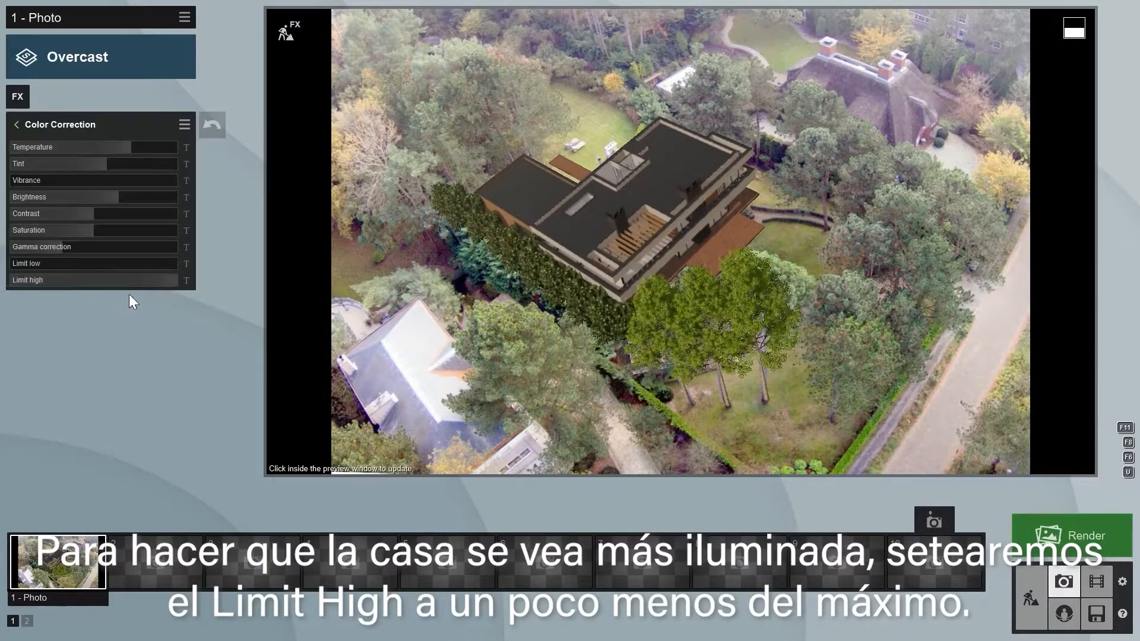
left_click_drag(173, 284, 128, 279)
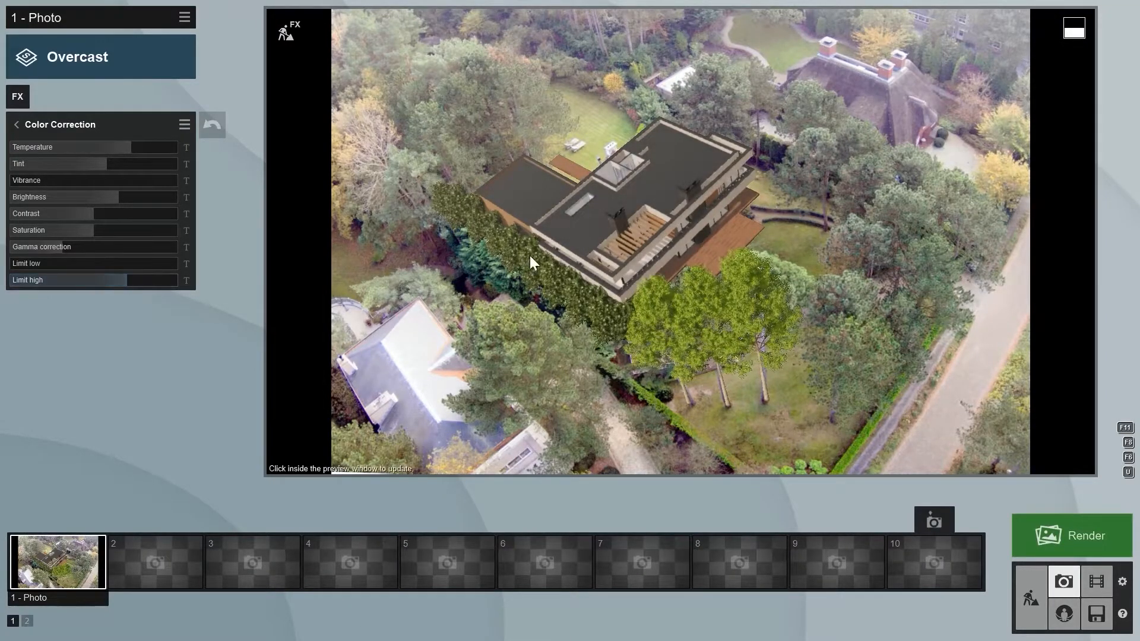
- Render the current shot at Desktop resolution, 1920x1080, and save the image
left_click(1064, 537)
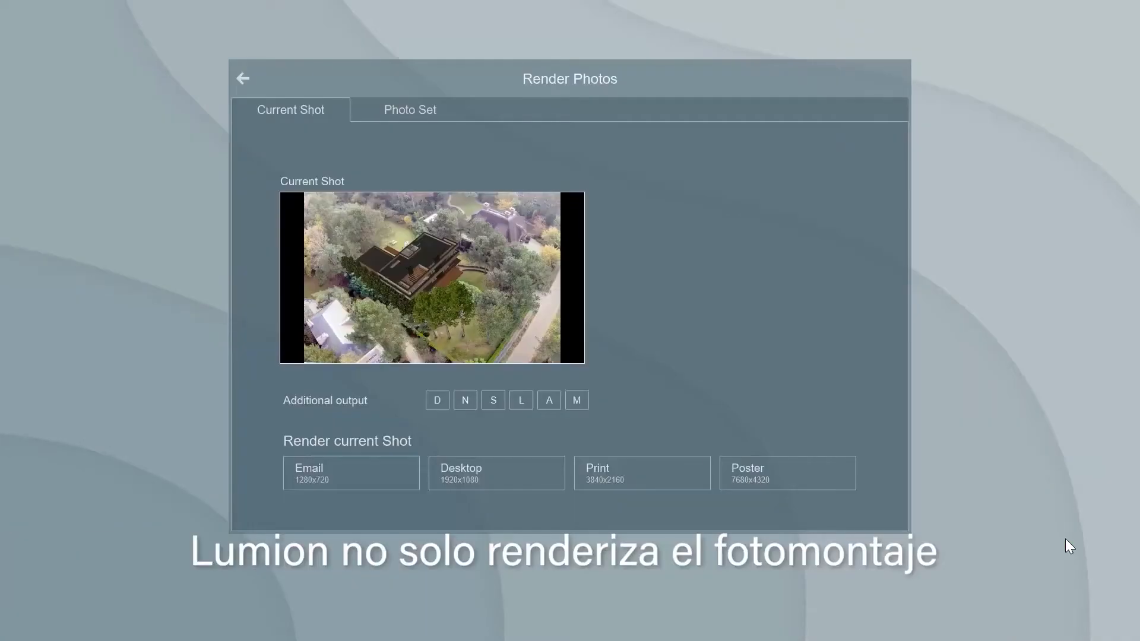
left_click(501, 472)
key("Return")
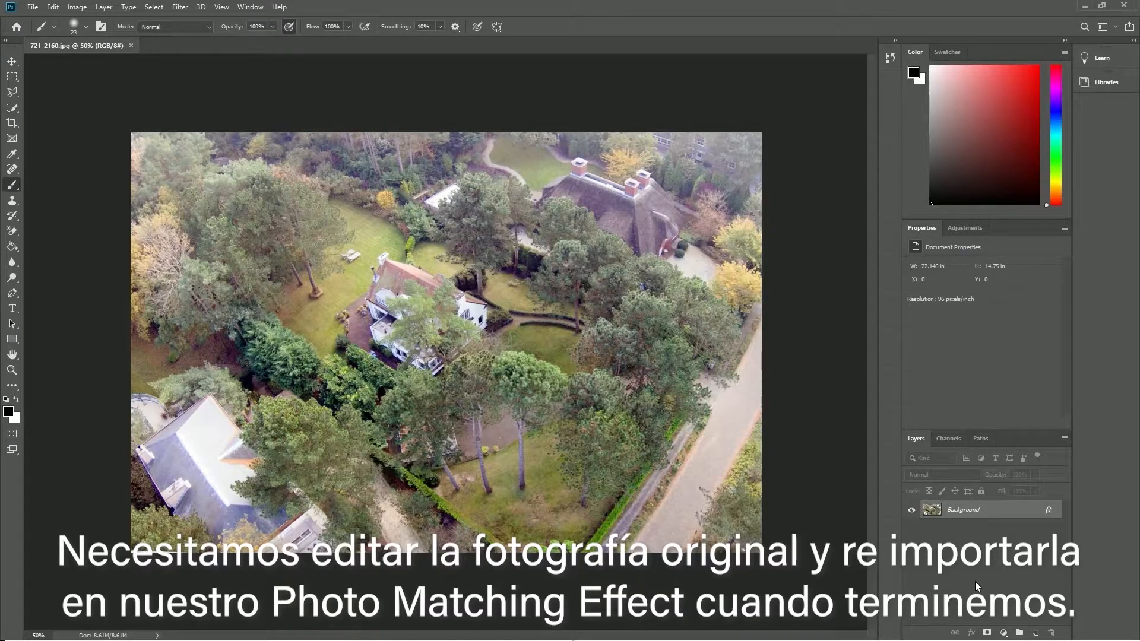
- Unlock the background layer, add a Brightness/Contrast adjustment layer above it and set its contrast to 27
left_click(1050, 511)
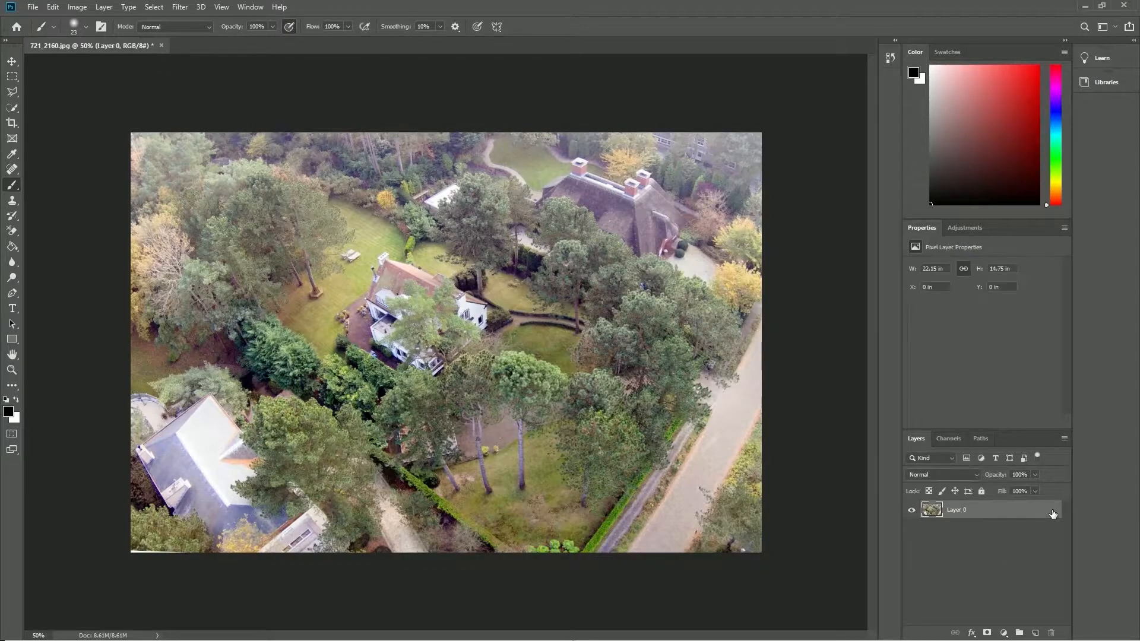
left_click(965, 229)
left_click(934, 253)
left_click_drag(981, 322, 1002, 321)
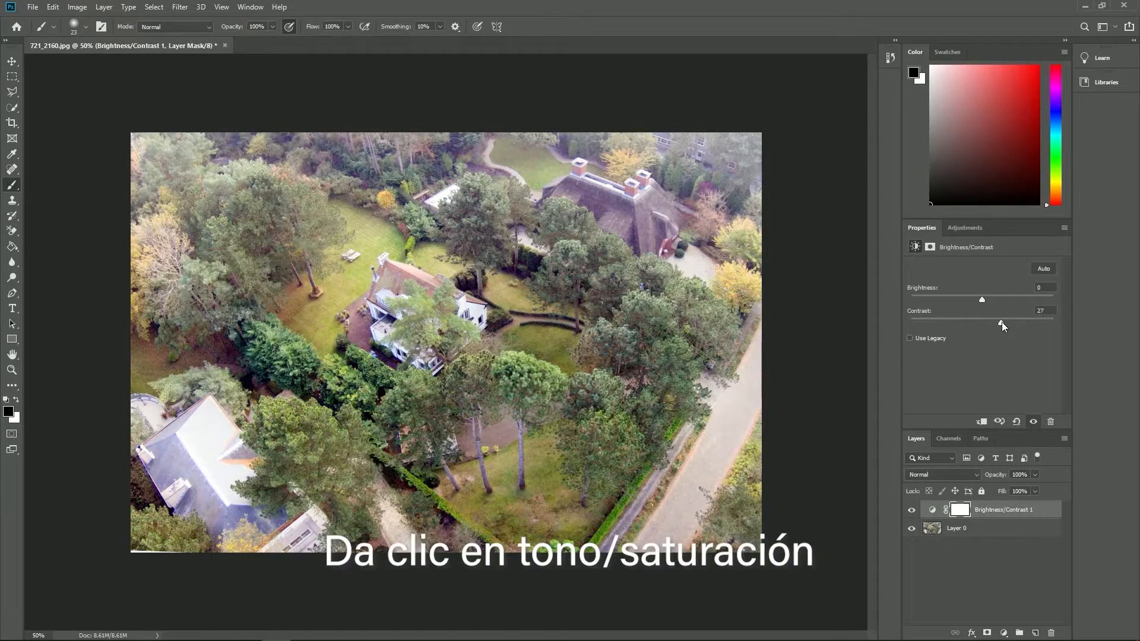
- Add another Brightness/Contrast layer and a Hue/Saturation adjustment layer, and strongly lower the saturation of the Blues
left_click(956, 231)
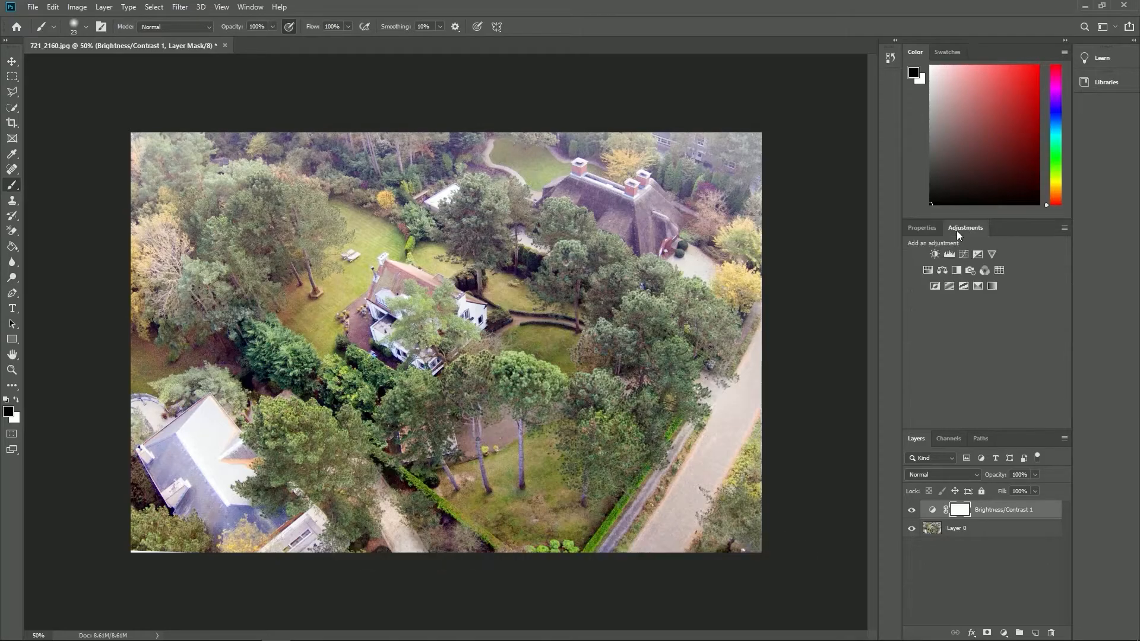
left_click(934, 253)
left_click(928, 270)
left_click(967, 283)
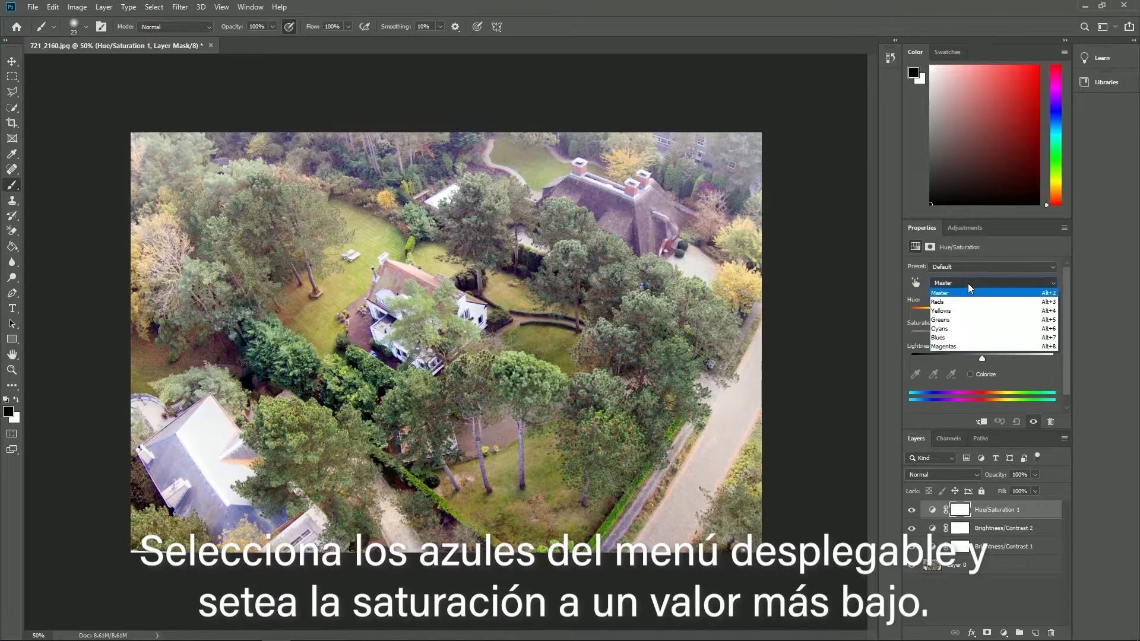
left_click(968, 337)
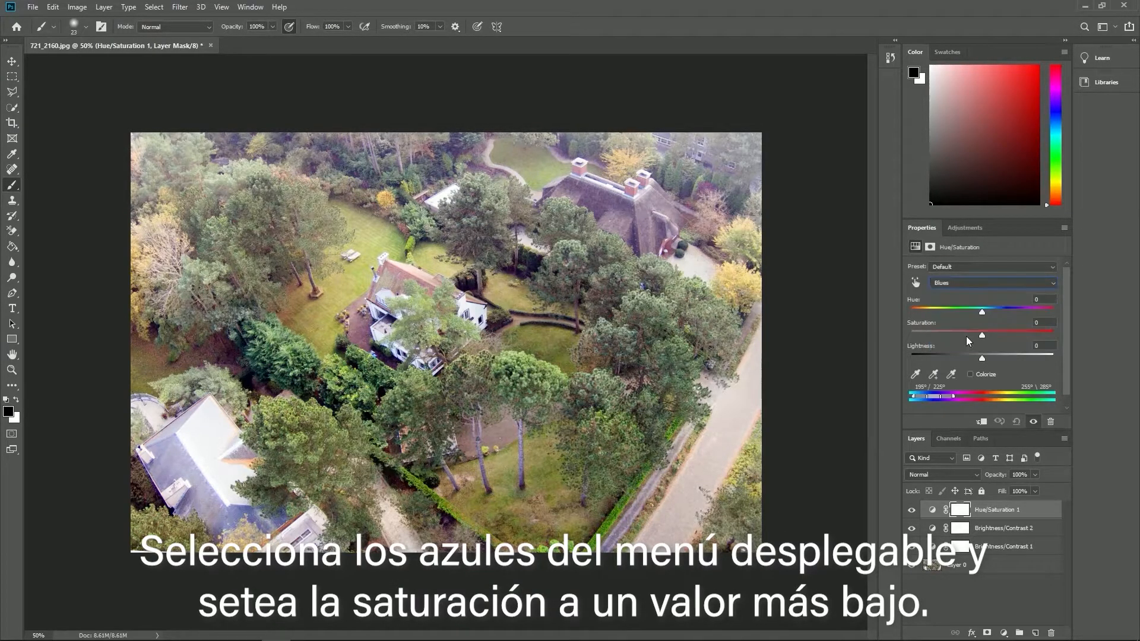
left_click_drag(981, 335, 930, 333)
- Lower the saturation of the Magentas in the Hue/Saturation layer and set the Master saturation to -14
left_click(969, 284)
left_click(969, 349)
left_click(964, 284)
left_click(967, 294)
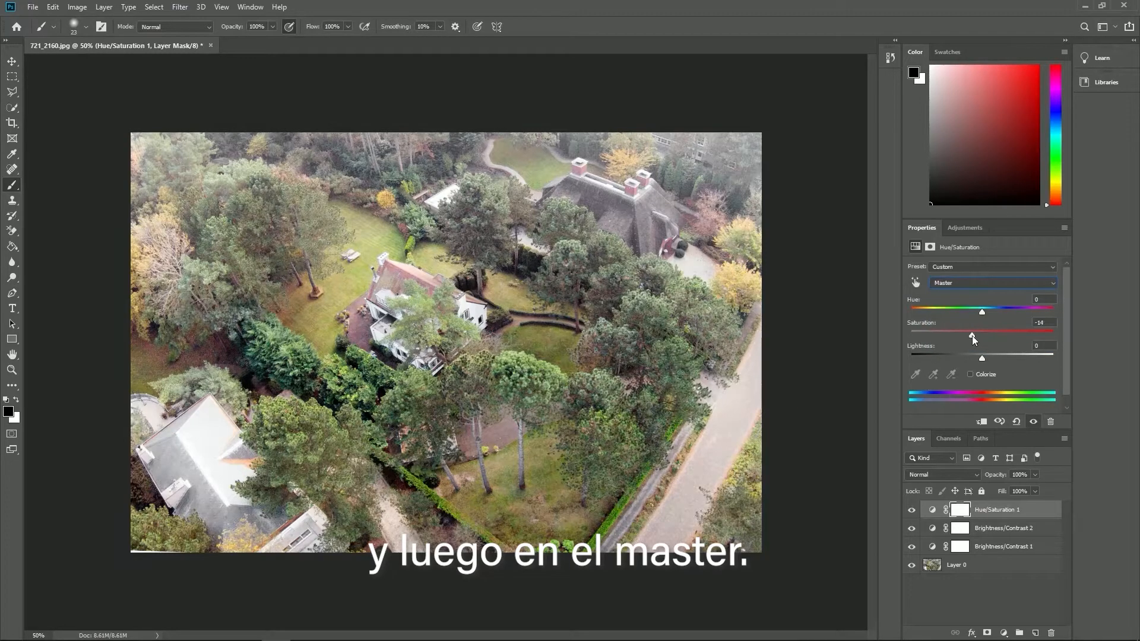
- Add a Curves adjustment layer and bend the RGB curve slightly downward in the midtones and shadows
left_click(958, 227)
left_click(964, 254)
left_click_drag(1032, 311, 1030, 316)
left_click_drag(967, 380, 966, 386)
- Sample the lawn on Layer 0 with the Clone Stamp and paint grass over the upper end of the old house's roof and chimney
key("s")
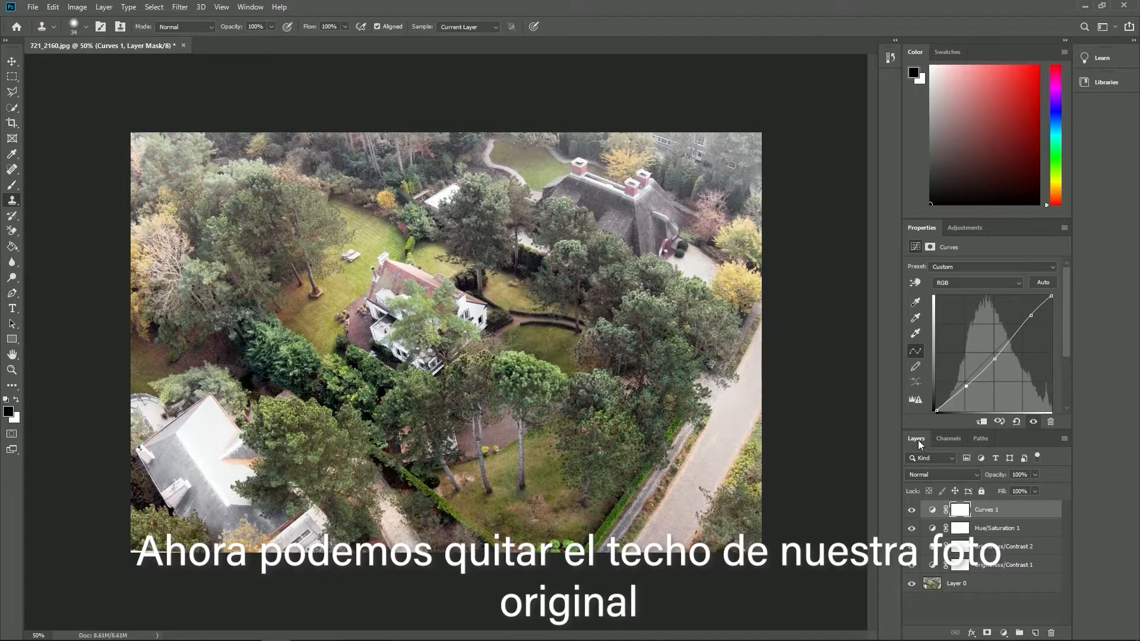
left_click(955, 584)
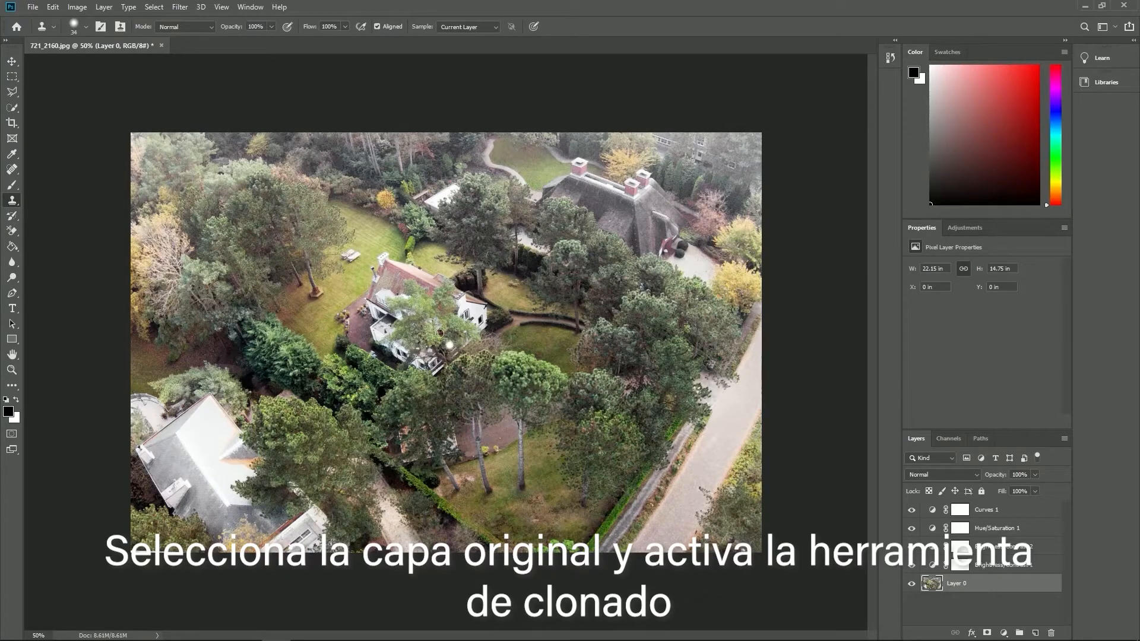
left_click(373, 235, "alt")
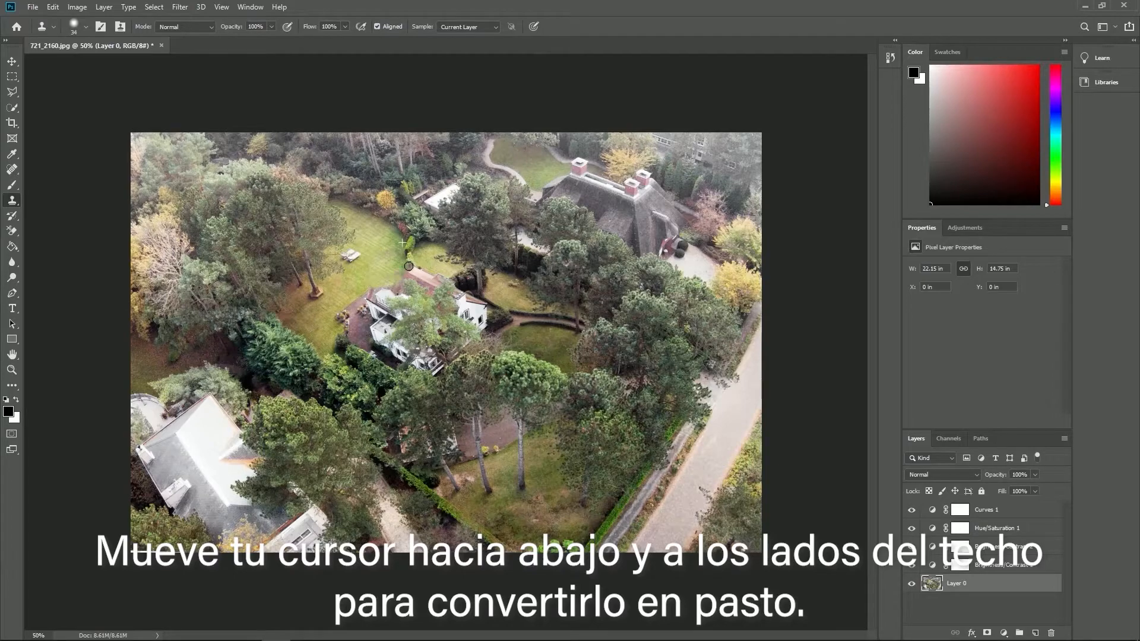
- Export the retouched aerial photograph as a new image
left_click(33, 6)
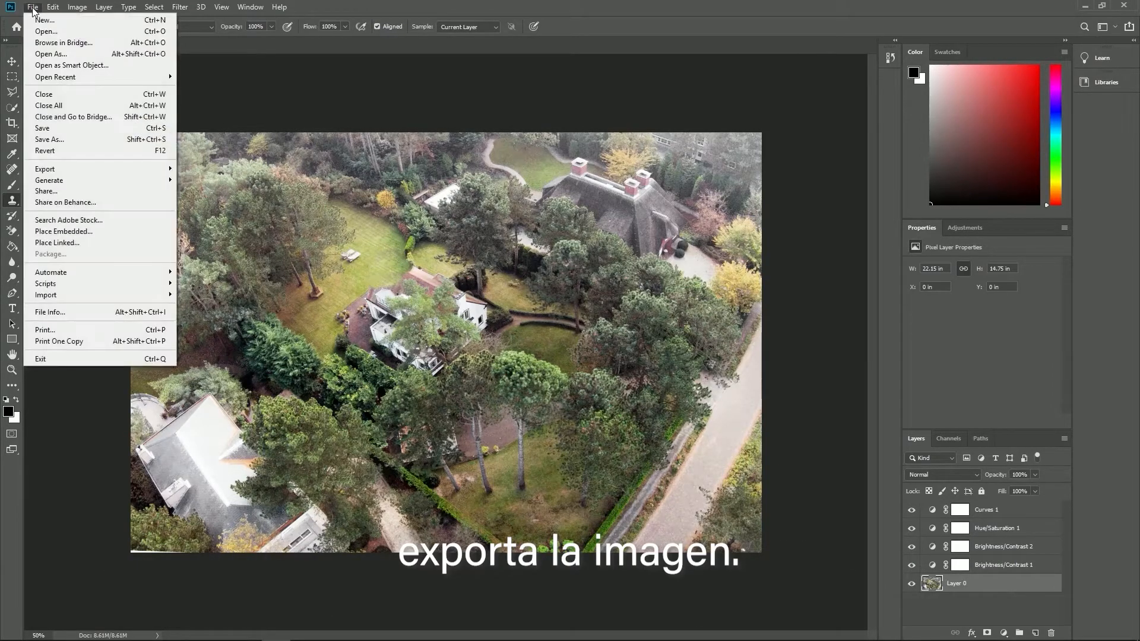
mouse_move(107, 174)
left_click(217, 168)
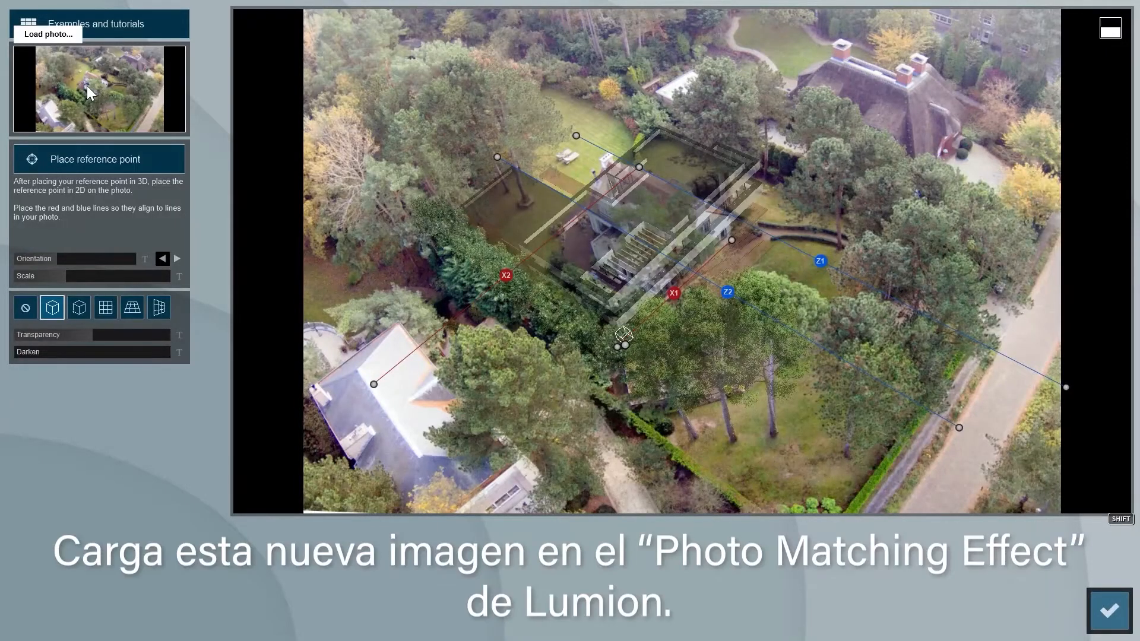
- Switch to Lumion, load the retouched photo into the Photo Matching effect and accept the matching
left_click(86, 85)
double_click(544, 166)
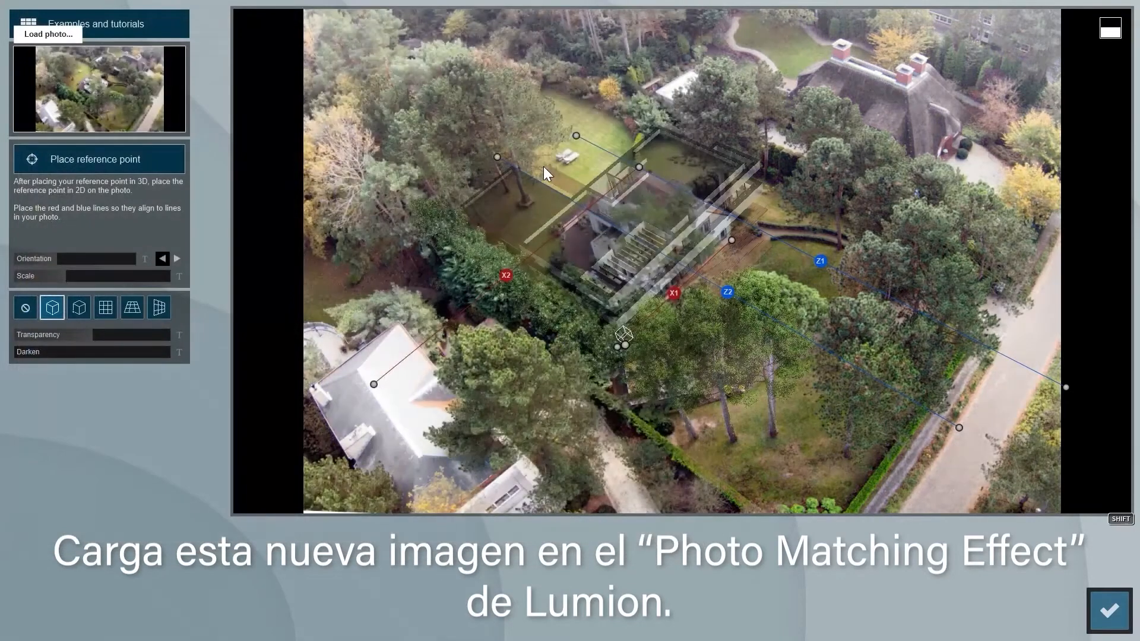
left_click(1109, 610)
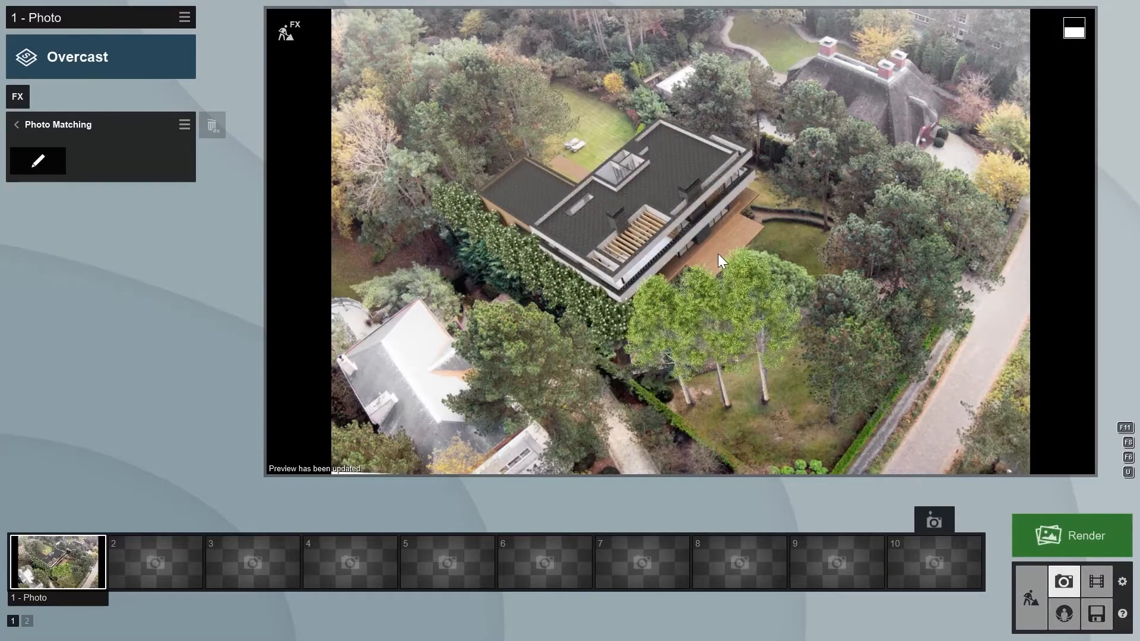